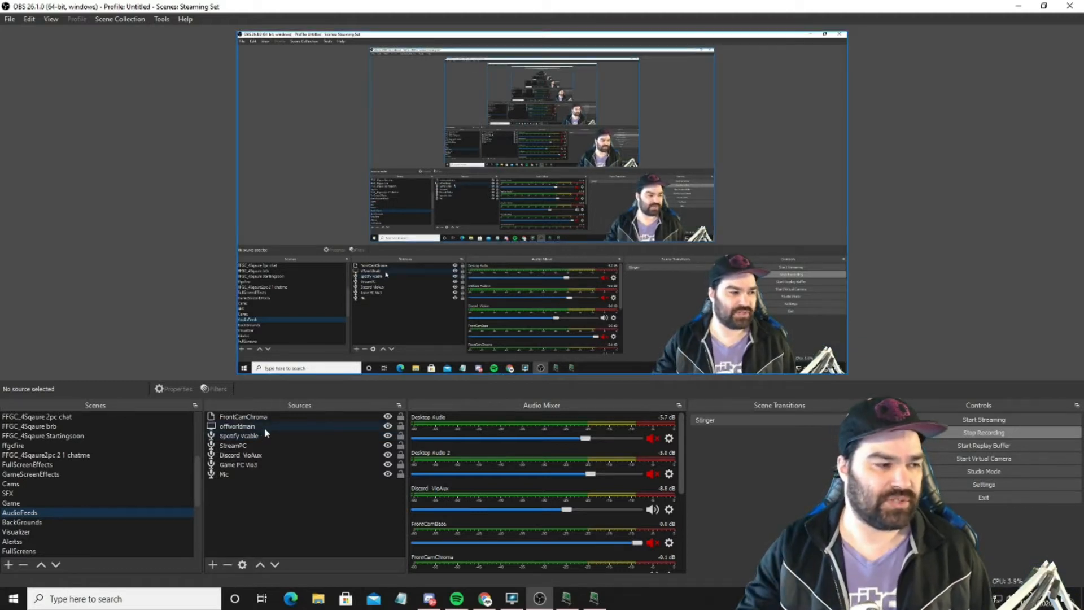
Step: Open the filters of the AudioFeeds scene
{"action": "right_click", "coordinate": [249, 478]}
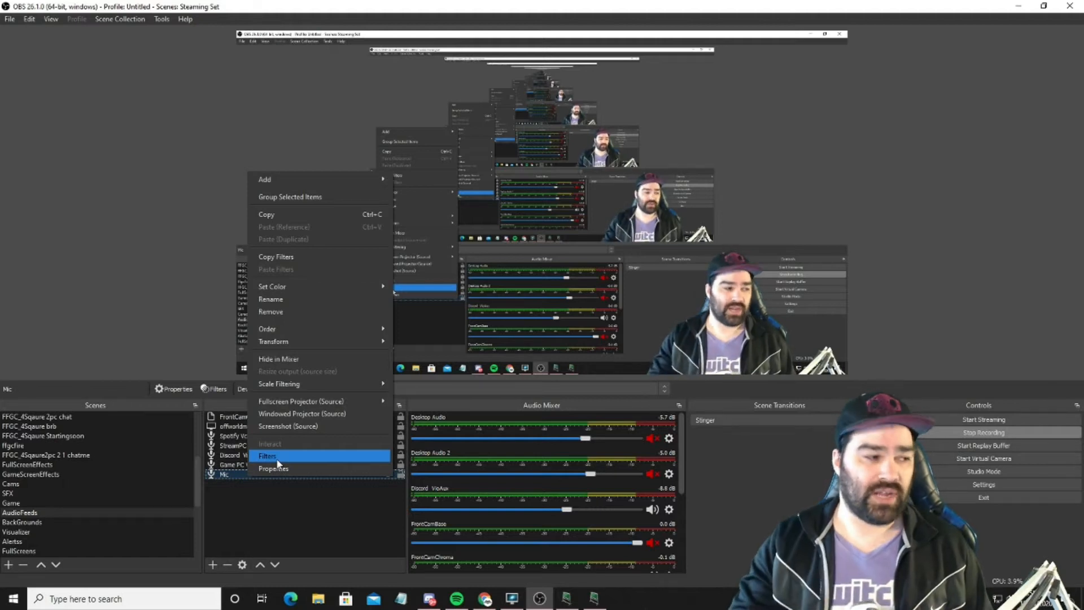
{"action": "left_click", "coordinate": [269, 503]}
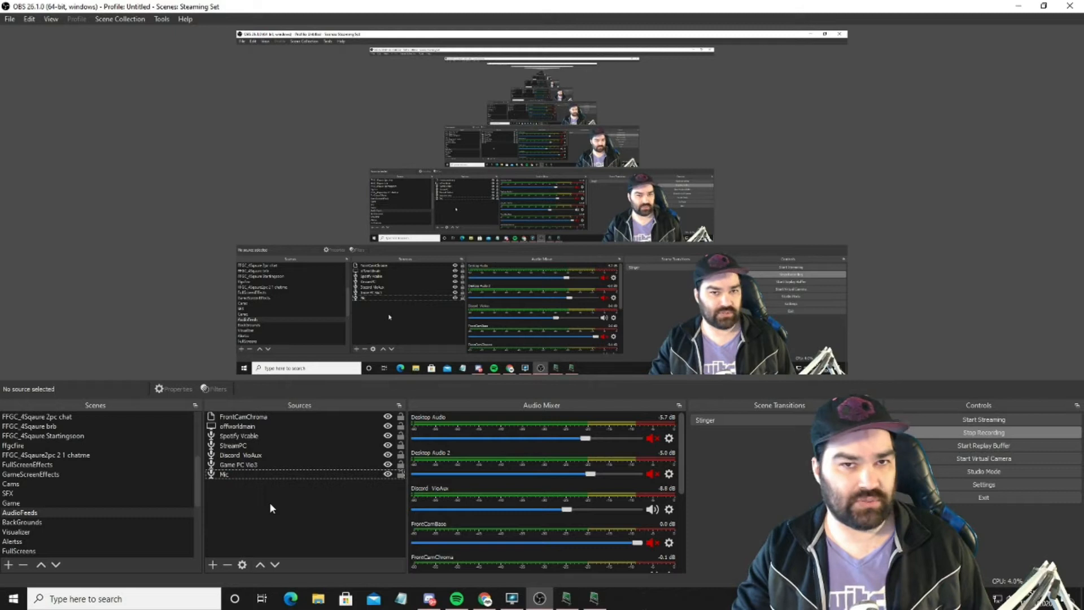
{"action": "right_click", "coordinate": [53, 513]}
{"action": "left_click", "coordinate": [96, 459]}
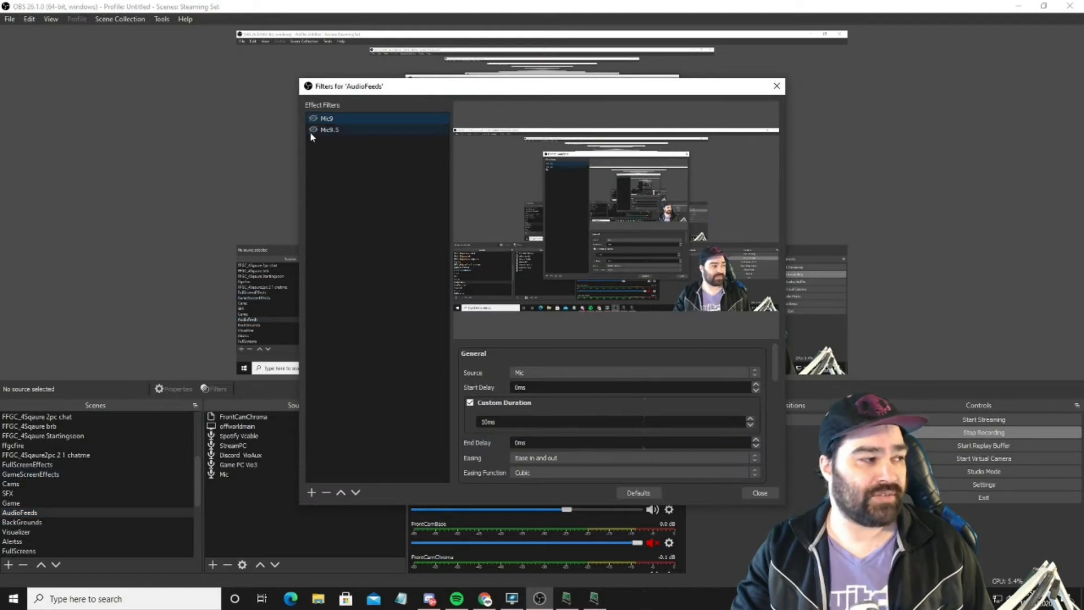
{"action": "left_click_drag", "start_coordinate": [445, 90], "coordinate": [262, 94]}
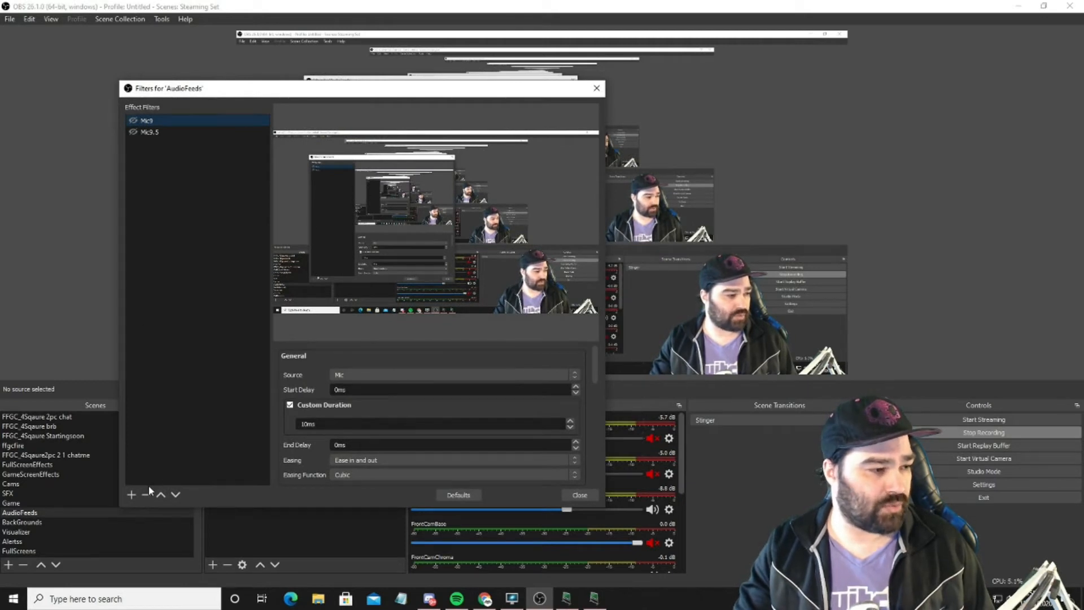
Step: Add a Move Source filter named mic8.5 to the AudioFeeds scene
{"action": "left_click", "coordinate": [132, 495]}
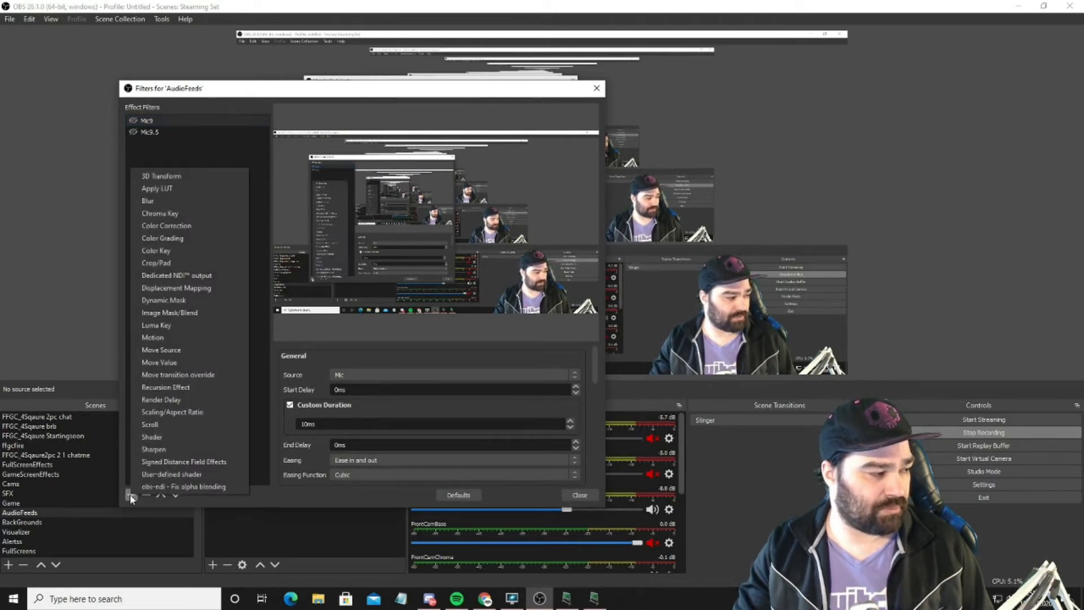
{"action": "left_click", "coordinate": [201, 357]}
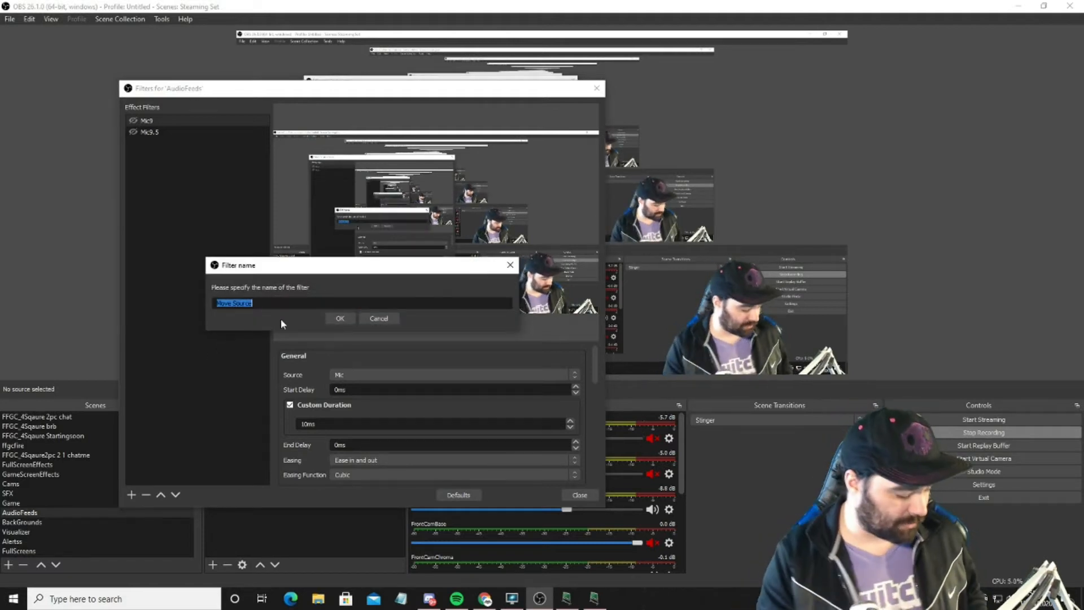
{"action": "type", "text": "mic8."}
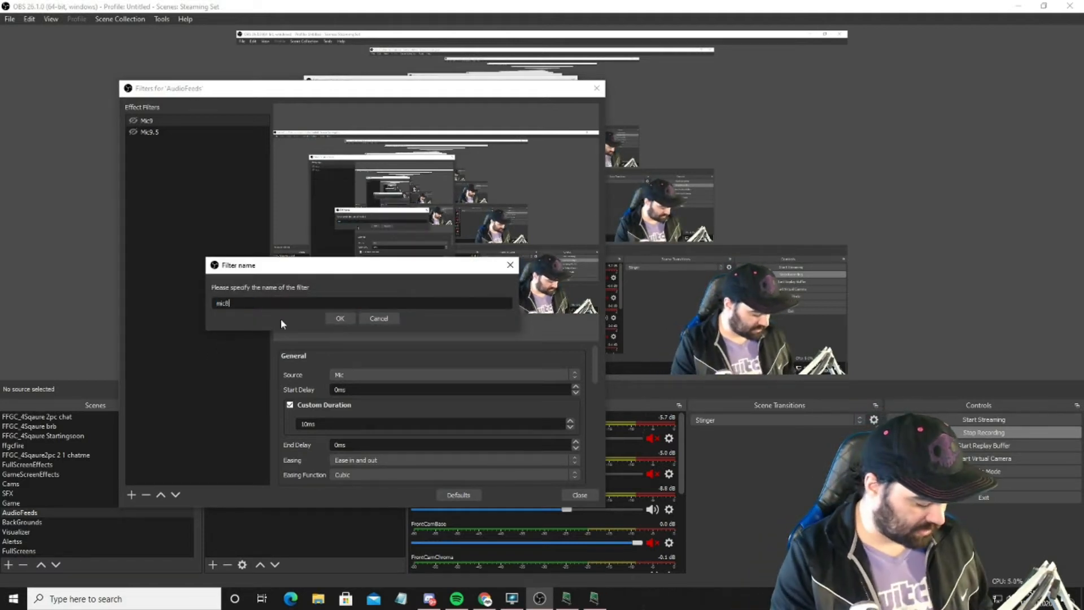
{"action": "type", "text": "5"}
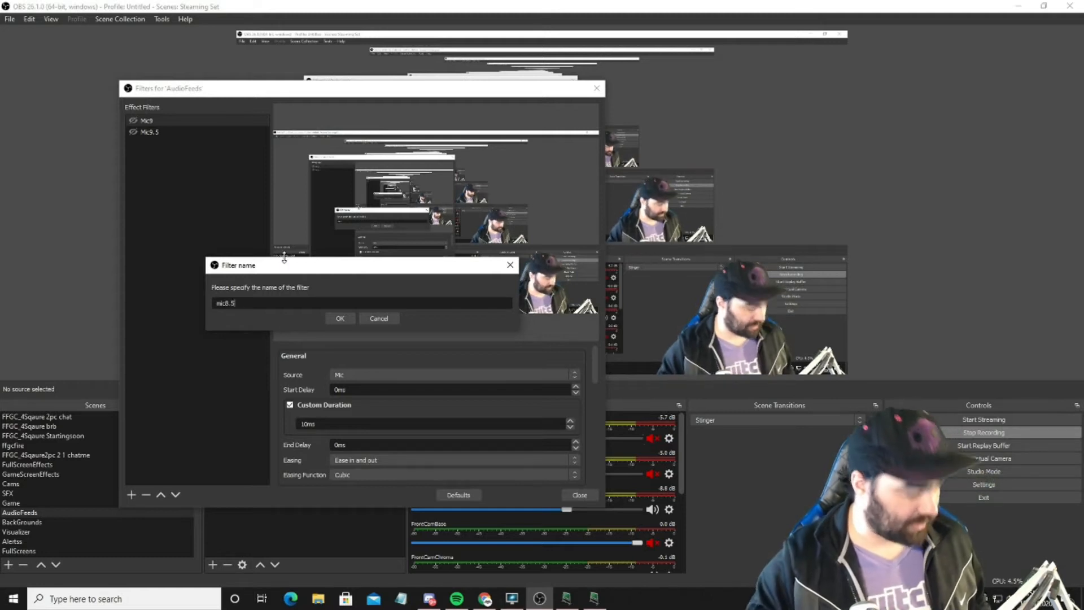
{"action": "left_click", "coordinate": [342, 319]}
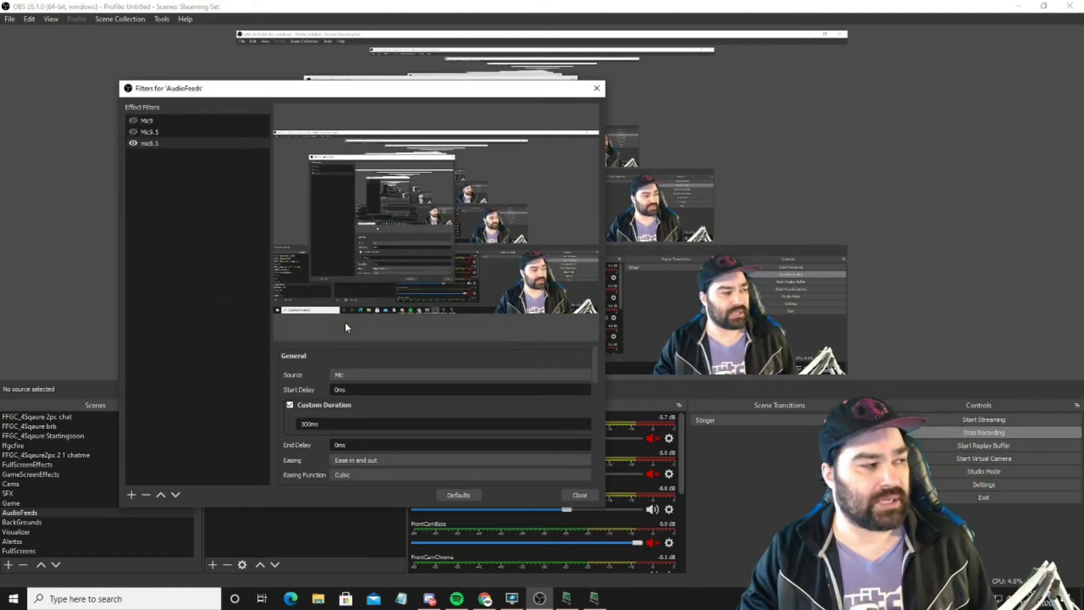
Step: Set the mic8.5 filter's source to Mic and its custom duration to 10 ms
{"action": "left_click", "coordinate": [365, 372]}
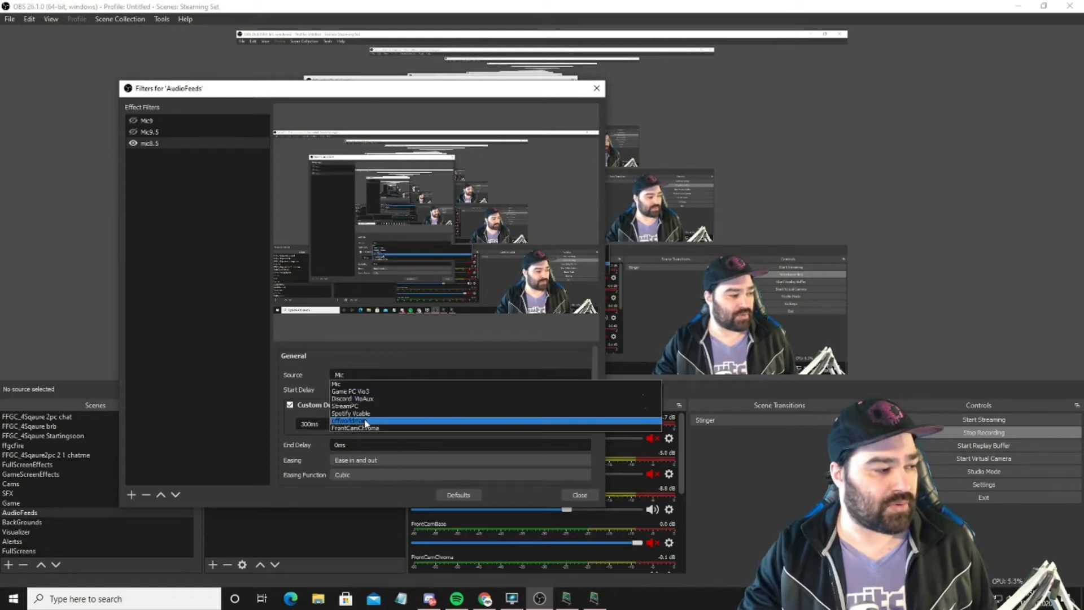
{"action": "left_click", "coordinate": [366, 386]}
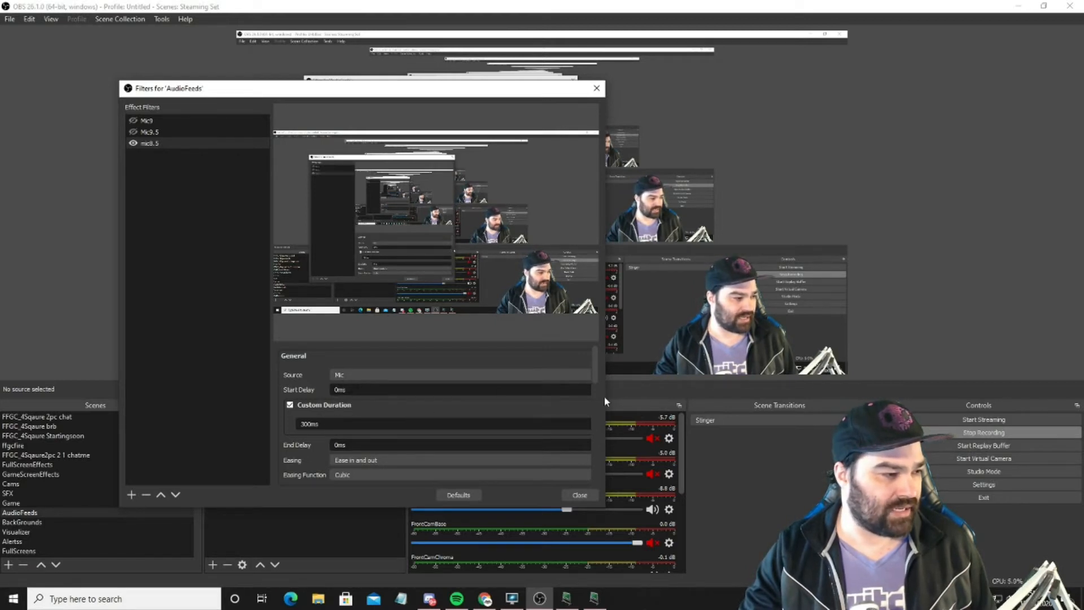
{"action": "left_click_drag", "start_coordinate": [605, 397], "coordinate": [698, 400]}
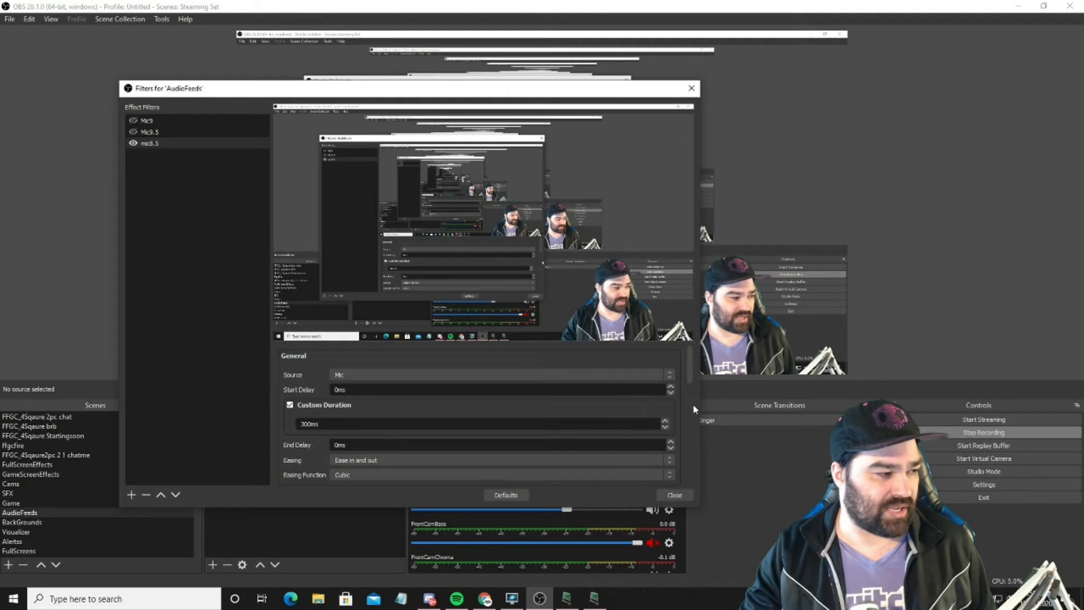
{"action": "left_click_drag", "start_coordinate": [528, 91], "coordinate": [474, 58]}
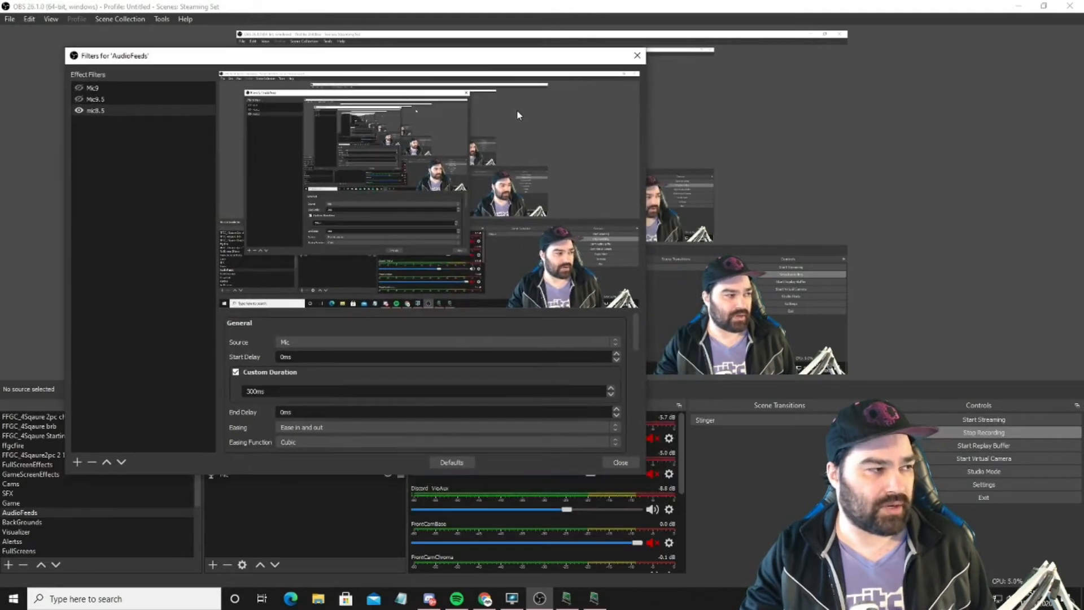
{"action": "left_click", "coordinate": [611, 395]}
{"action": "left_click", "coordinate": [611, 395]}
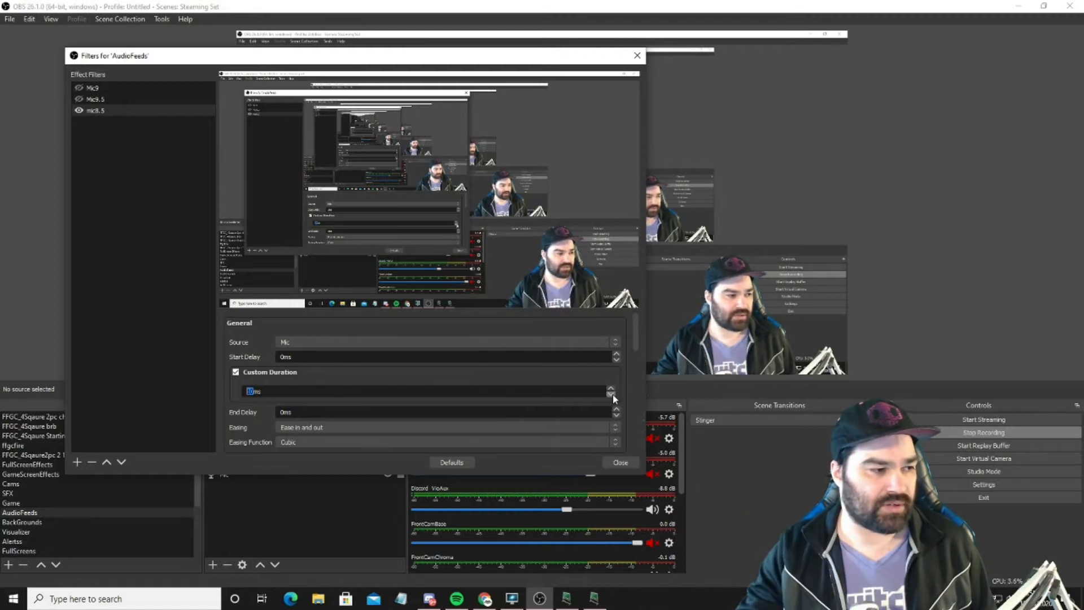
Step: Enable the audio fade for the mic8.5 filter and set it to 85%
{"action": "left_click_drag", "start_coordinate": [634, 337], "coordinate": [633, 397]}
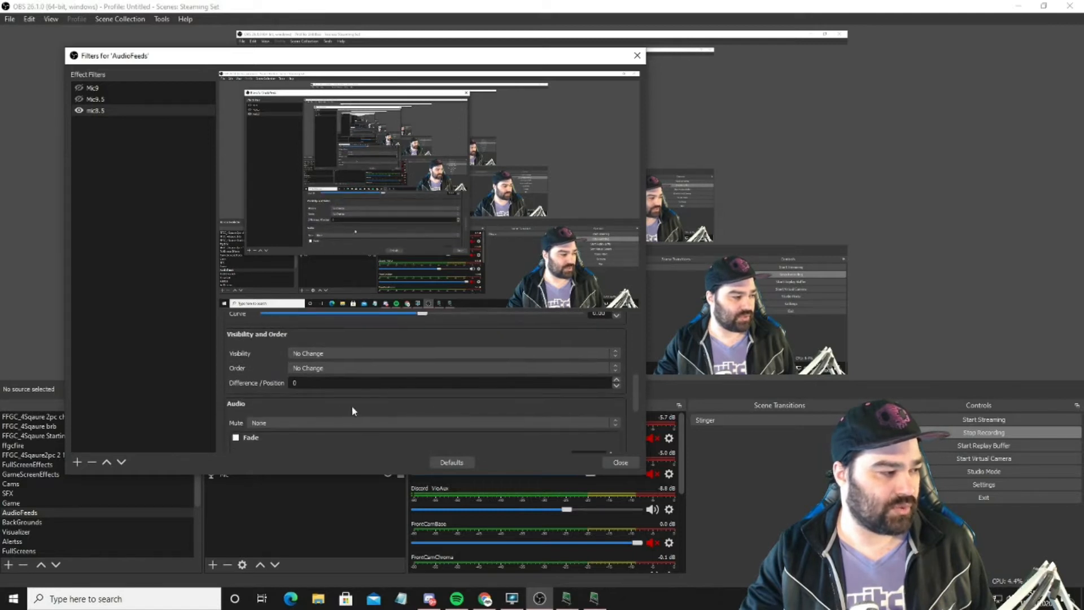
{"action": "left_click", "coordinate": [237, 439]}
{"action": "scroll", "coordinate": [638, 390], "scroll_direction": "down", "scroll_amount": 3}
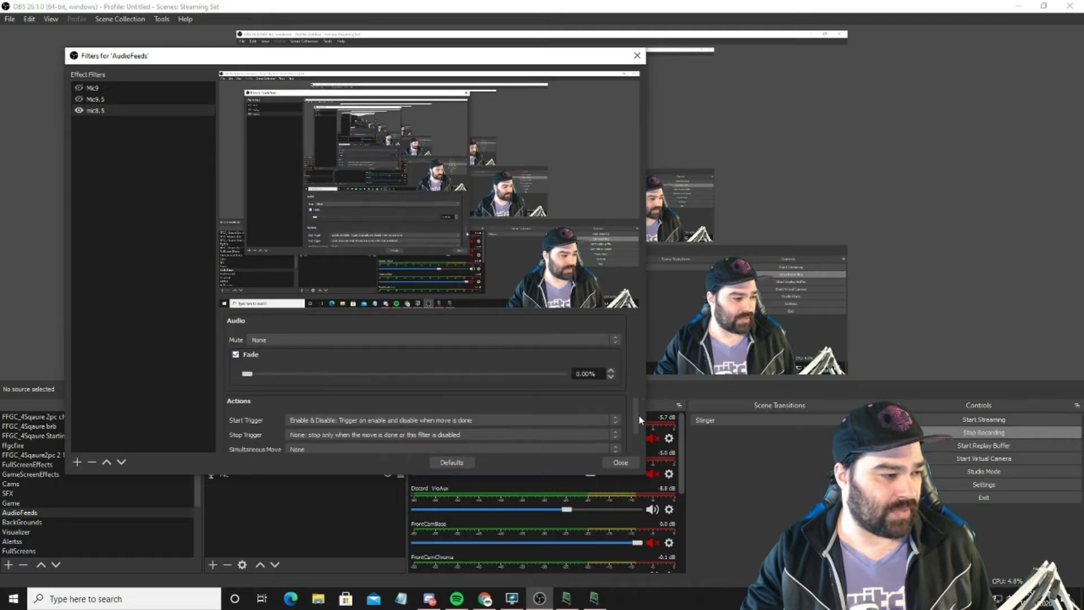
{"action": "left_click_drag", "start_coordinate": [247, 381], "coordinate": [514, 385]}
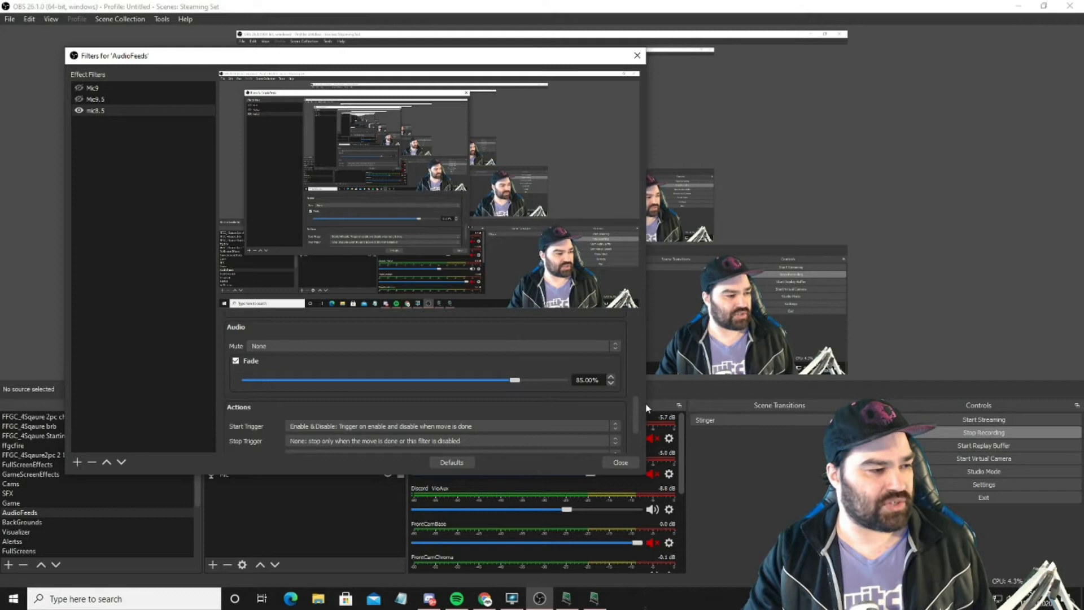
Step: Switch off the mic8.5 filter and toggle it once to test the Mic fade in the audio mixer
{"action": "left_click_drag", "start_coordinate": [636, 407], "coordinate": [635, 422]}
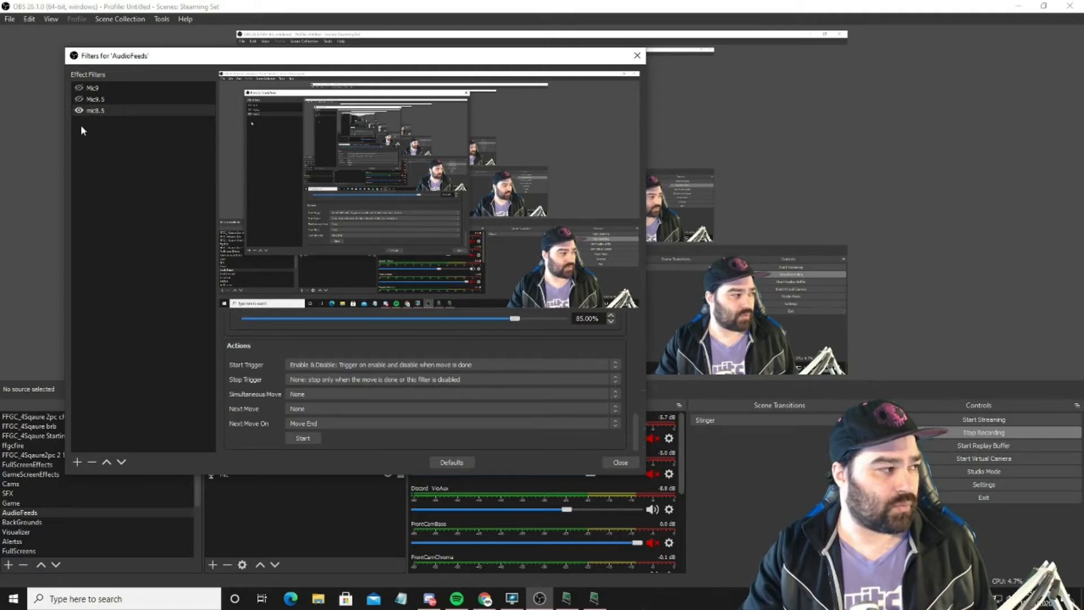
{"action": "left_click", "coordinate": [79, 111]}
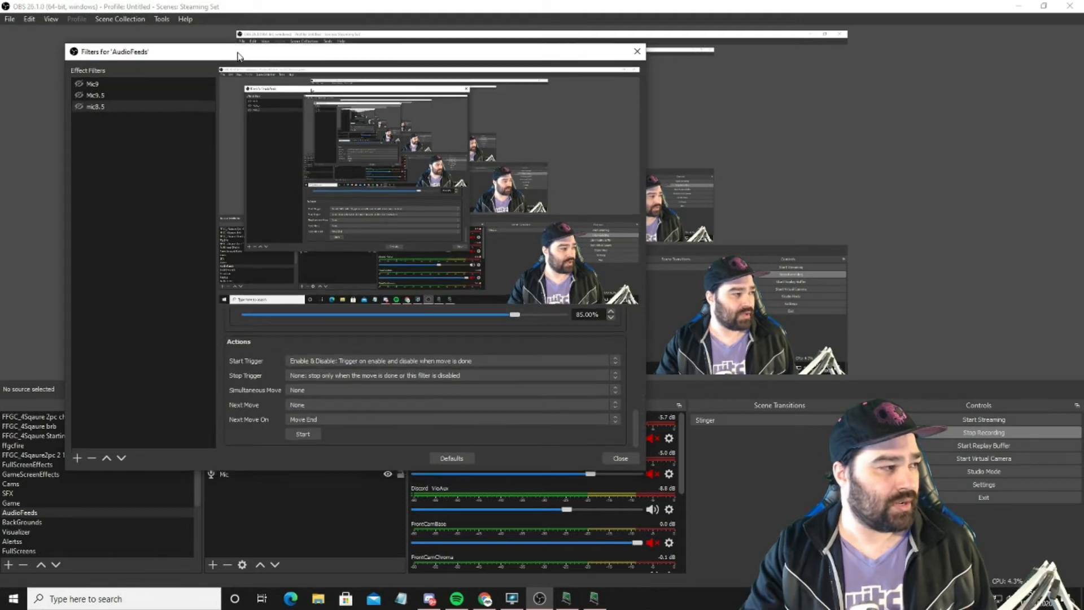
{"action": "left_click_drag", "start_coordinate": [226, 59], "coordinate": [205, 26]}
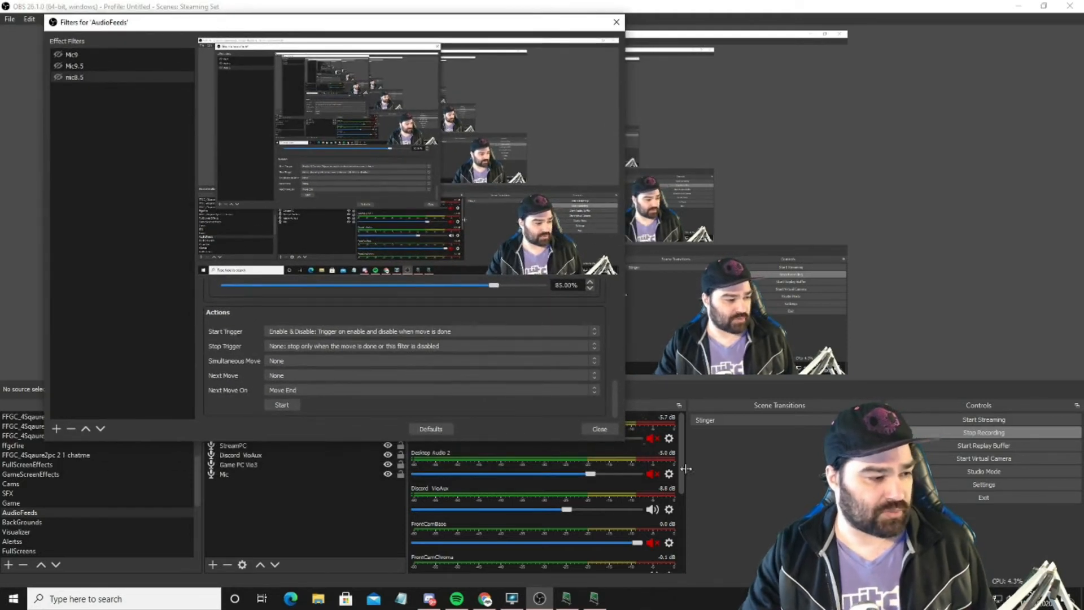
{"action": "left_click_drag", "start_coordinate": [626, 179], "coordinate": [418, 180]}
{"action": "left_click_drag", "start_coordinate": [682, 472], "coordinate": [690, 541]}
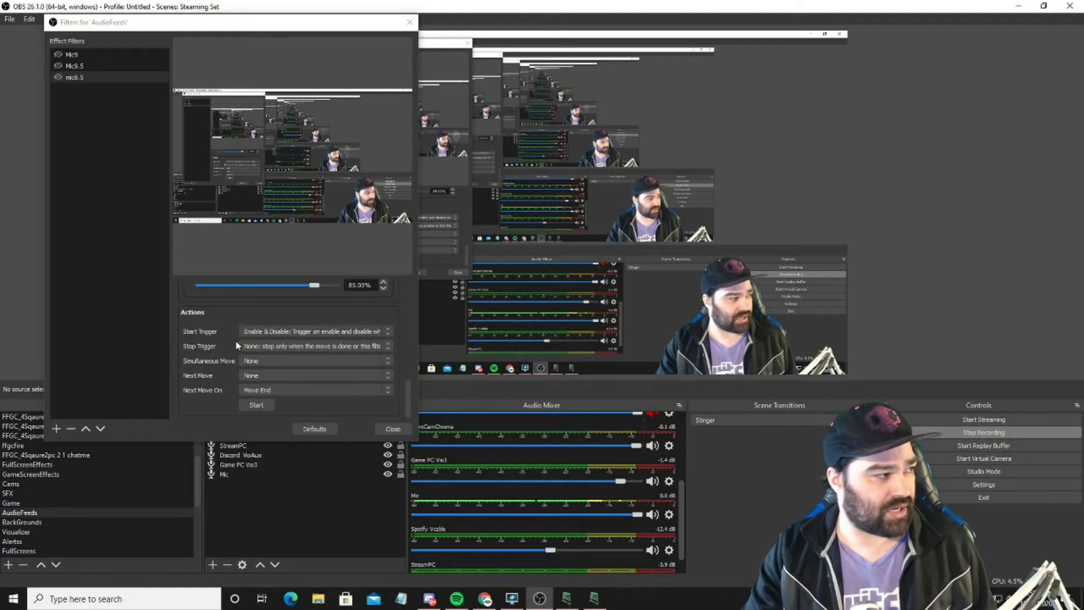
{"action": "left_click", "coordinate": [57, 77]}
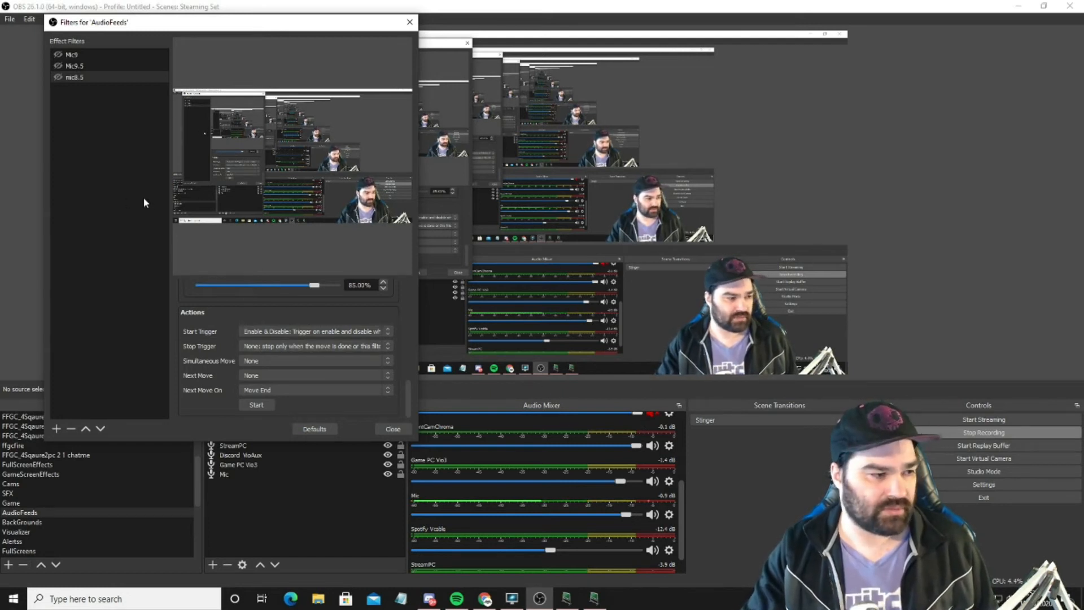
Step: Copy the Mic9 filter and paste it into the AudioFeeds effect filter list
{"action": "left_click", "coordinate": [79, 59]}
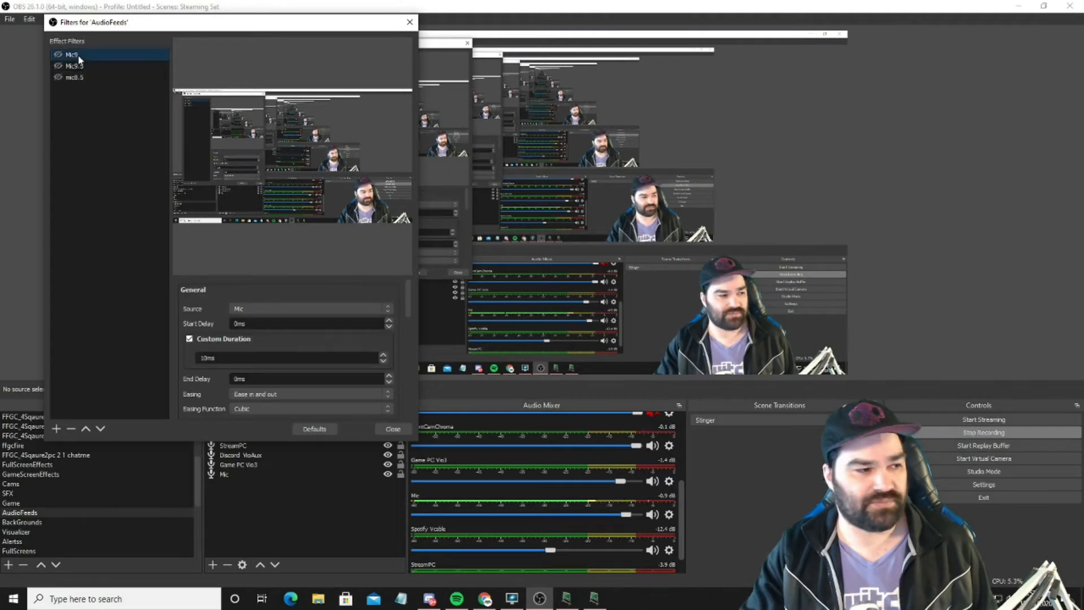
{"action": "right_click", "coordinate": [66, 56]}
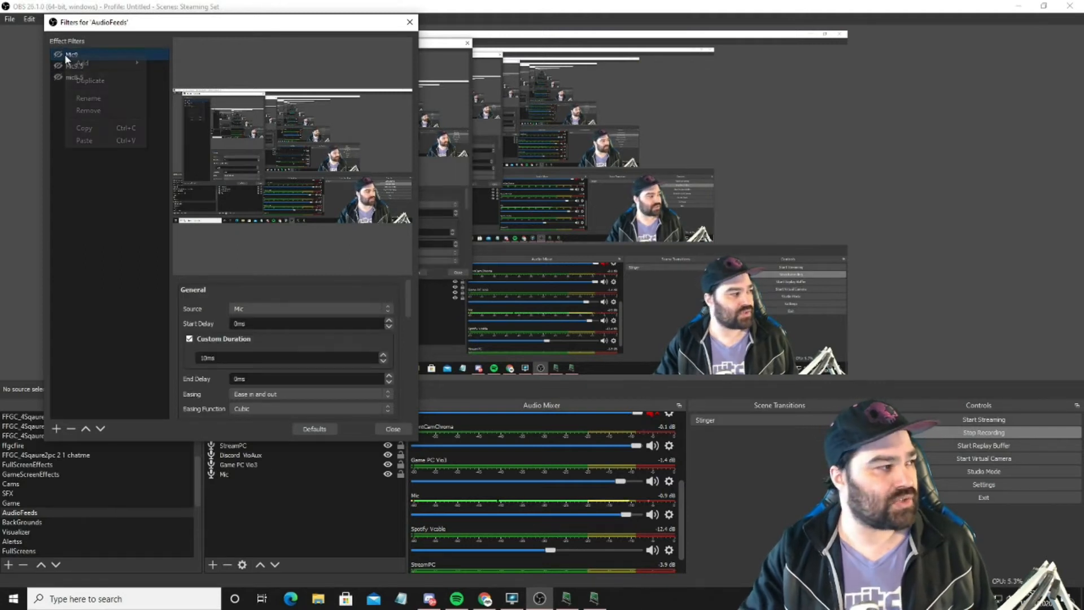
{"action": "left_click", "coordinate": [97, 126]}
{"action": "right_click", "coordinate": [87, 118]}
{"action": "left_click", "coordinate": [110, 137]}
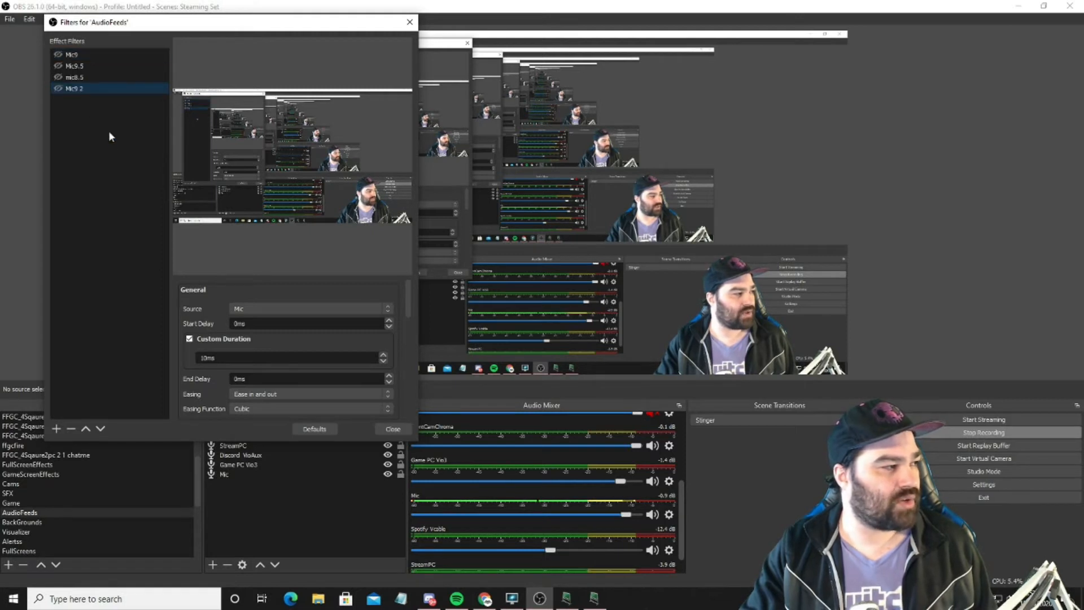
Step: Rename the pasted filter Mic10, check its fade setting and trigger it to test the Mic volume
{"action": "right_click", "coordinate": [95, 89]}
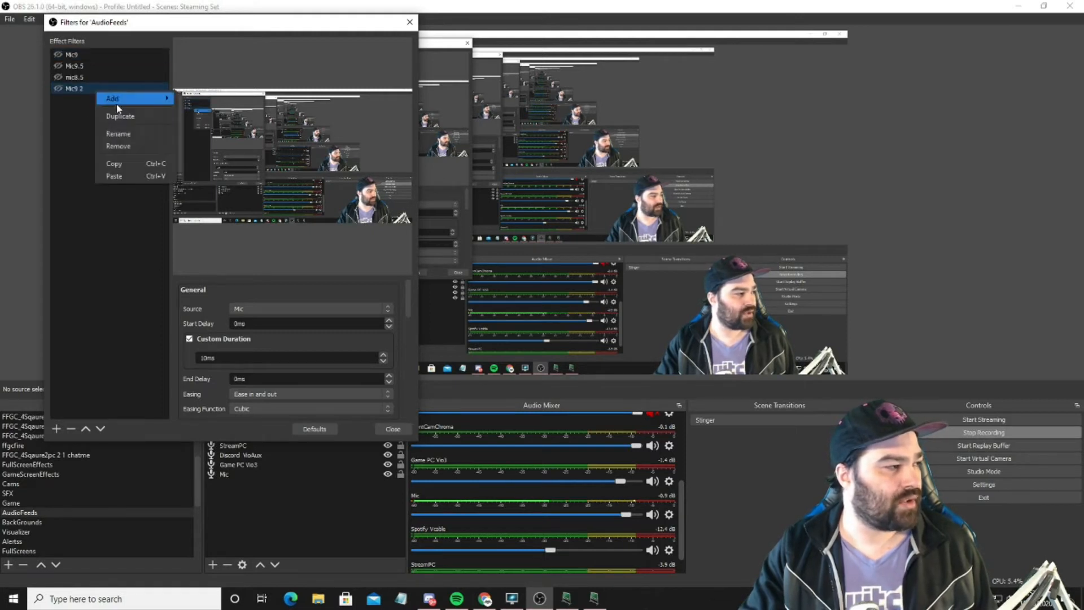
{"action": "left_click", "coordinate": [131, 135]}
{"action": "key", "text": "BackSpace"}
{"action": "key", "text": "BackSpace"}
{"action": "key", "text": "BackSpace"}
{"action": "type", "text": "10"}
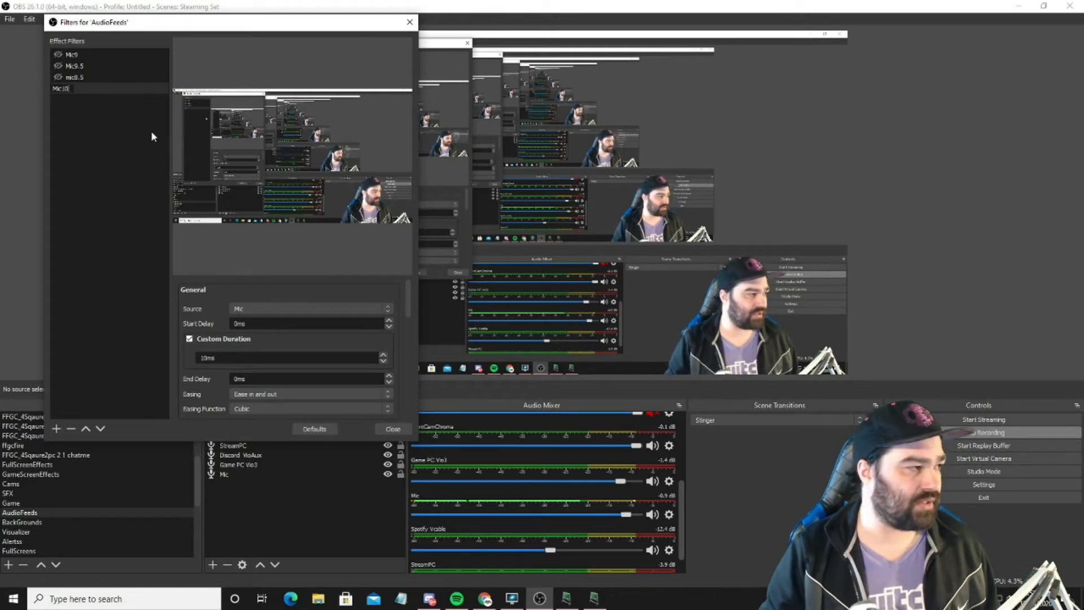
{"action": "key", "text": "Return"}
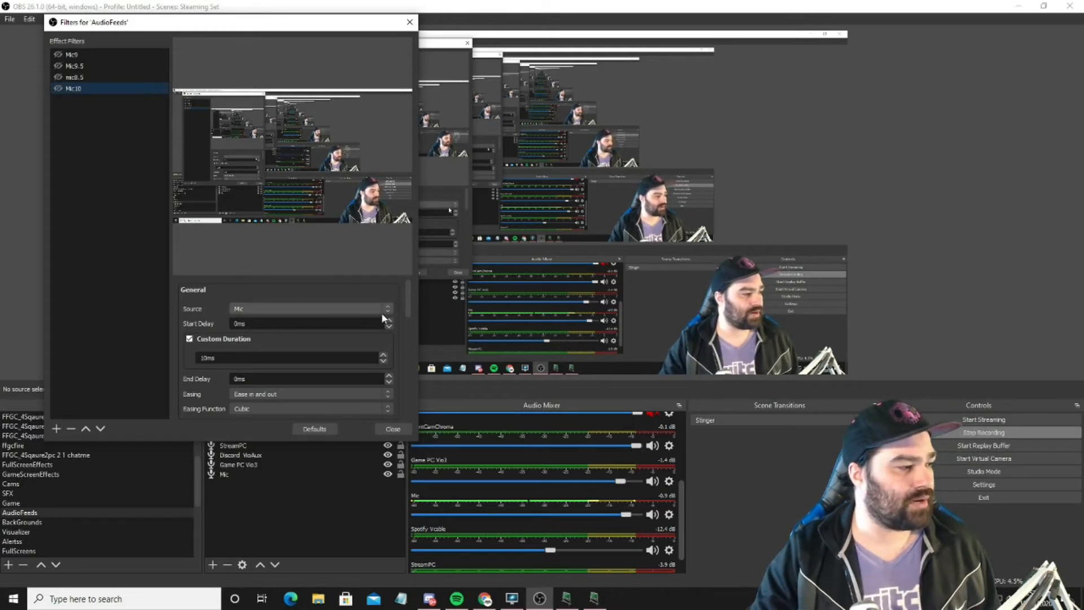
{"action": "left_click_drag", "start_coordinate": [405, 299], "coordinate": [405, 375]}
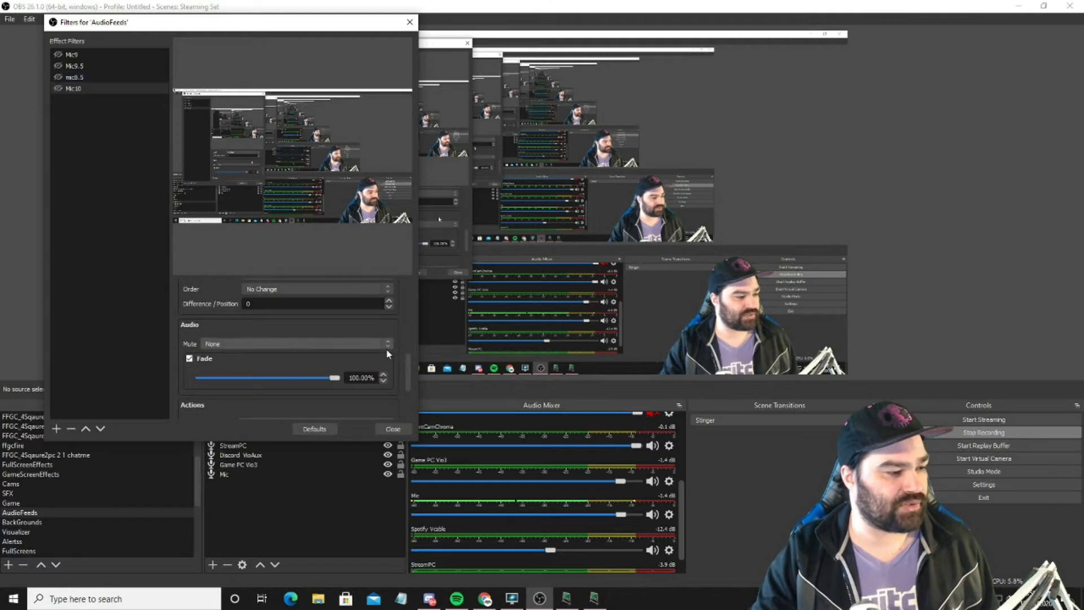
{"action": "left_click", "coordinate": [59, 89]}
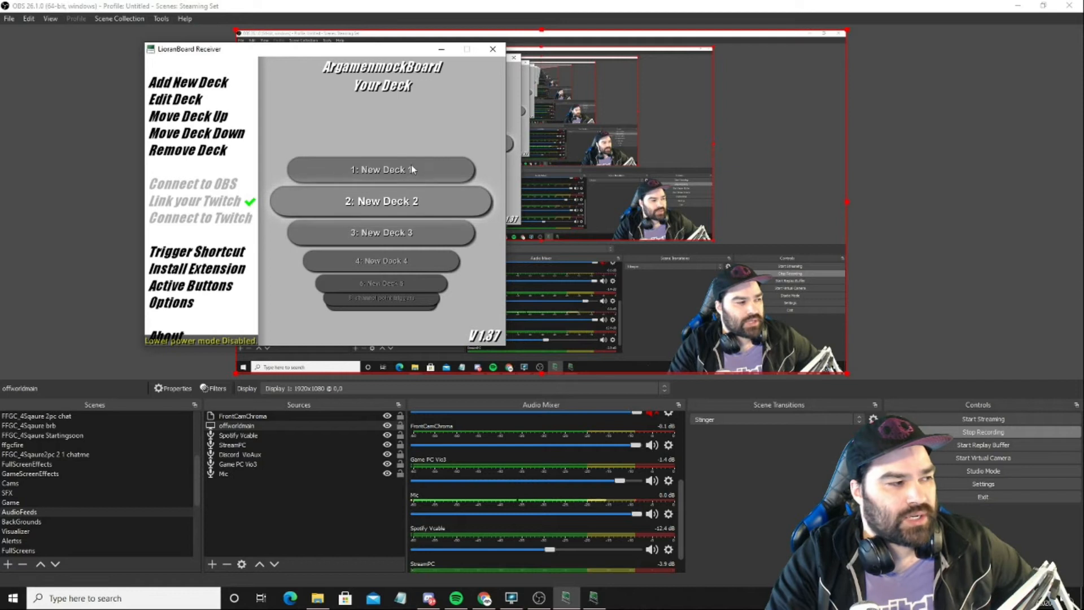
Step: In LioranBoard Receiver, open New Deck 2 for editing and examine the commands of the Mic0 button
{"action": "left_click", "coordinate": [367, 218]}
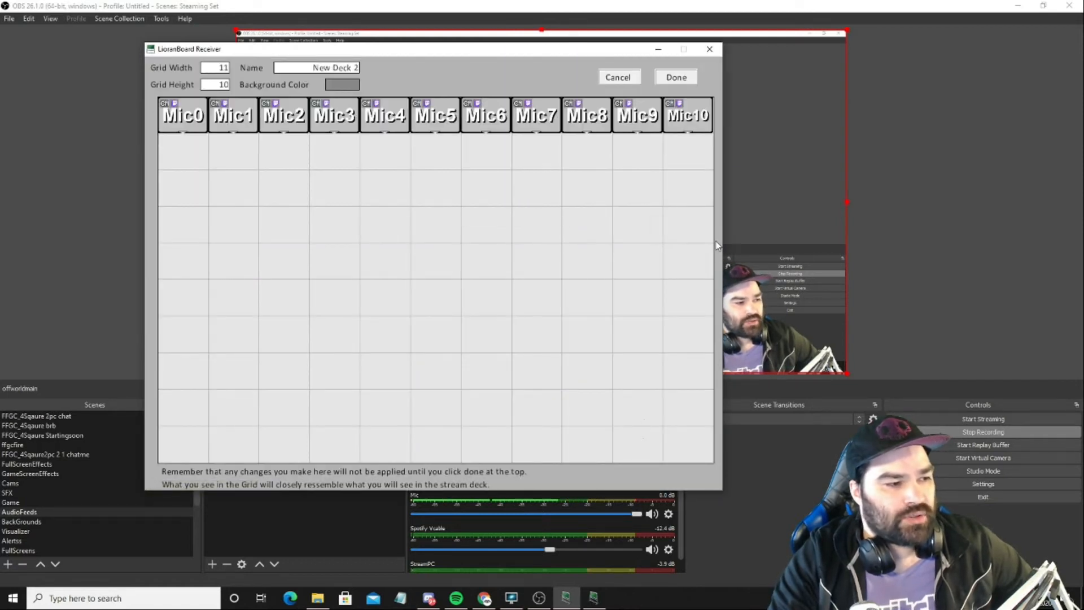
{"action": "left_click_drag", "start_coordinate": [528, 50], "coordinate": [414, 29]}
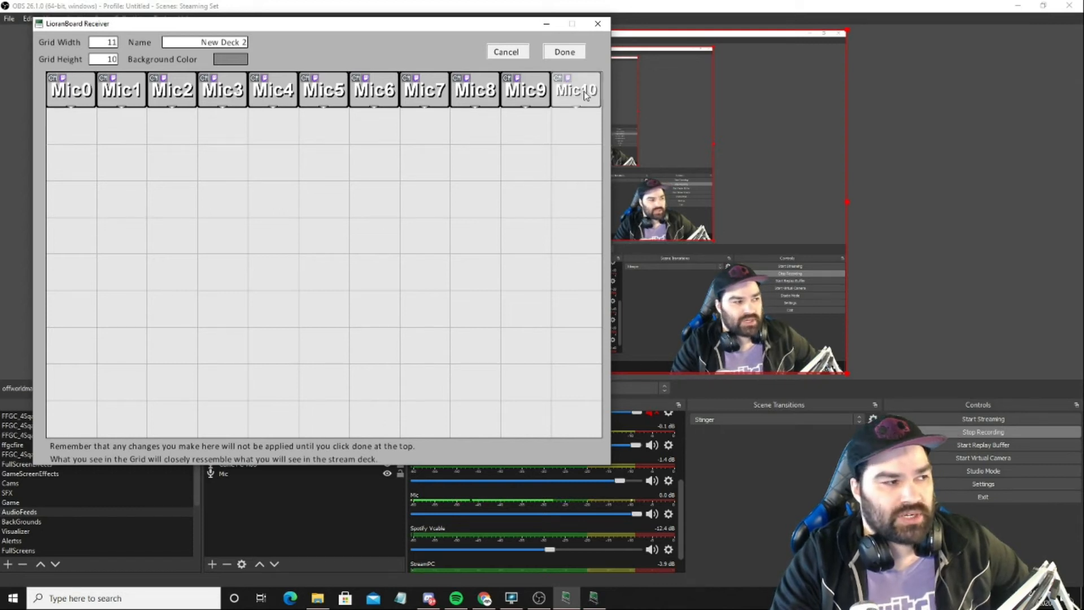
{"action": "right_click", "coordinate": [79, 100]}
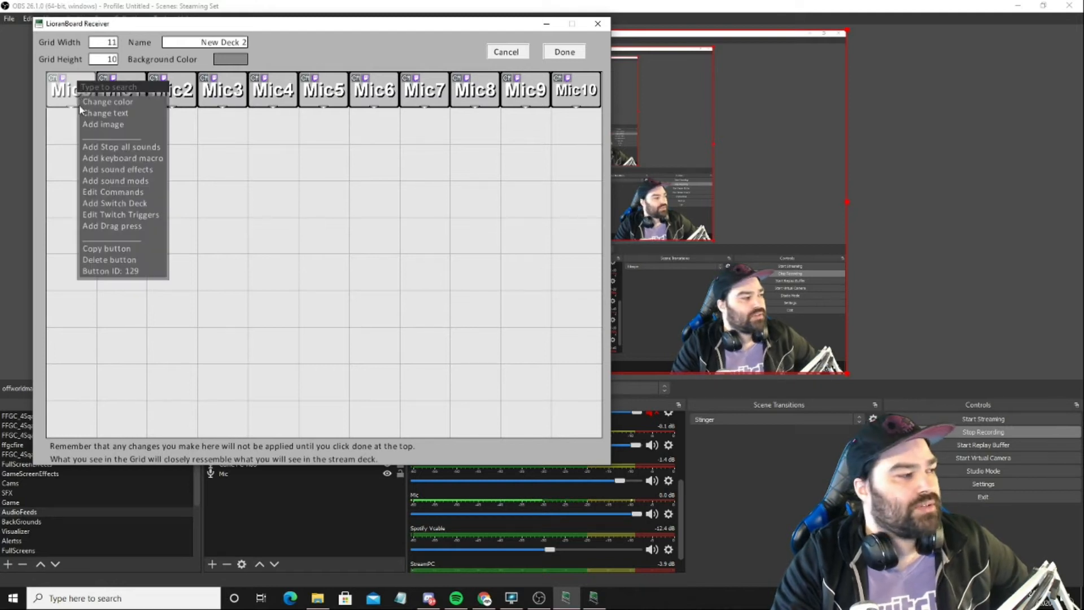
{"action": "left_click", "coordinate": [126, 193]}
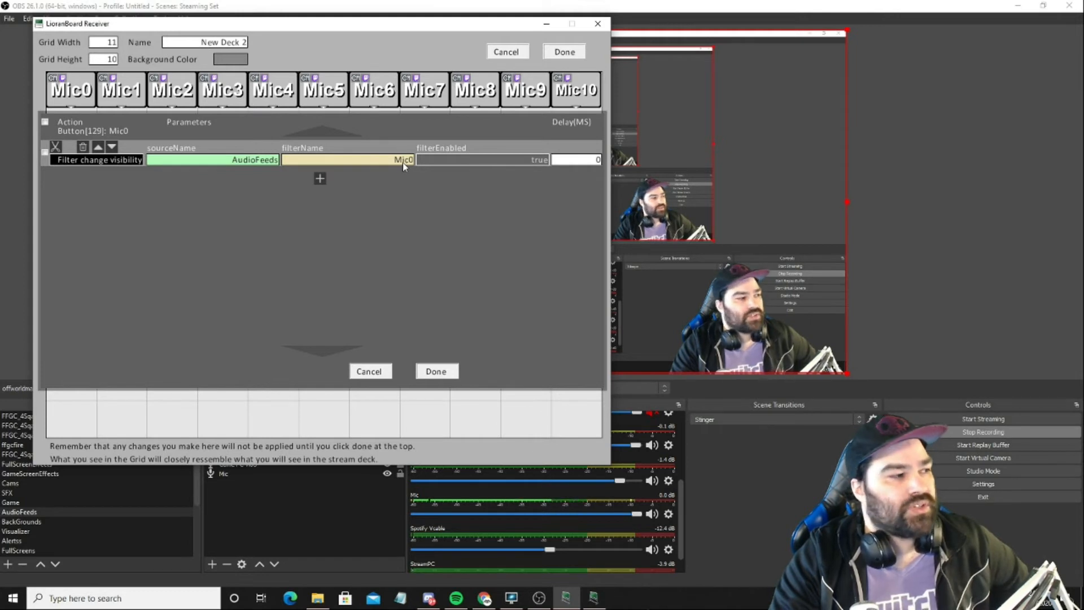
{"action": "left_click", "coordinate": [452, 368]}
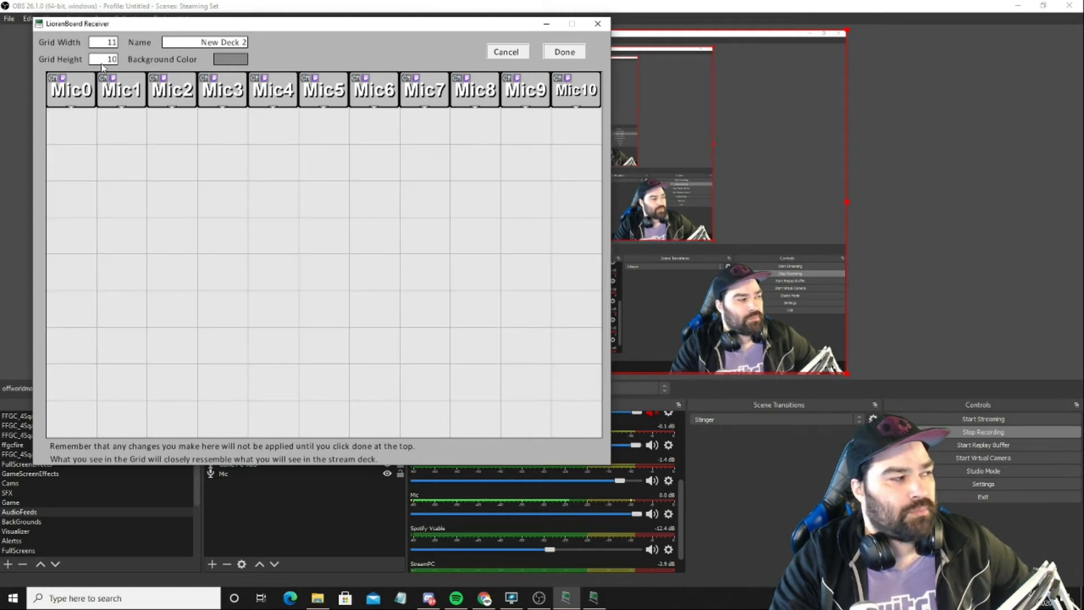
Step: Examine the filter visibility commands of the Mic1 and Mic10 buttons in New Deck 2
{"action": "right_click", "coordinate": [135, 101]}
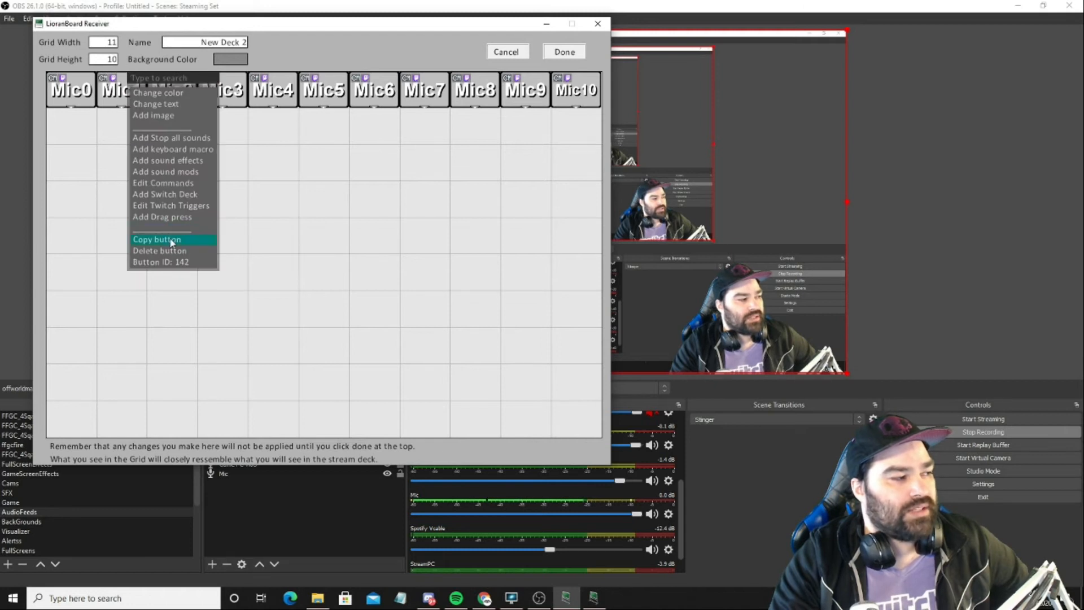
{"action": "left_click", "coordinate": [172, 184]}
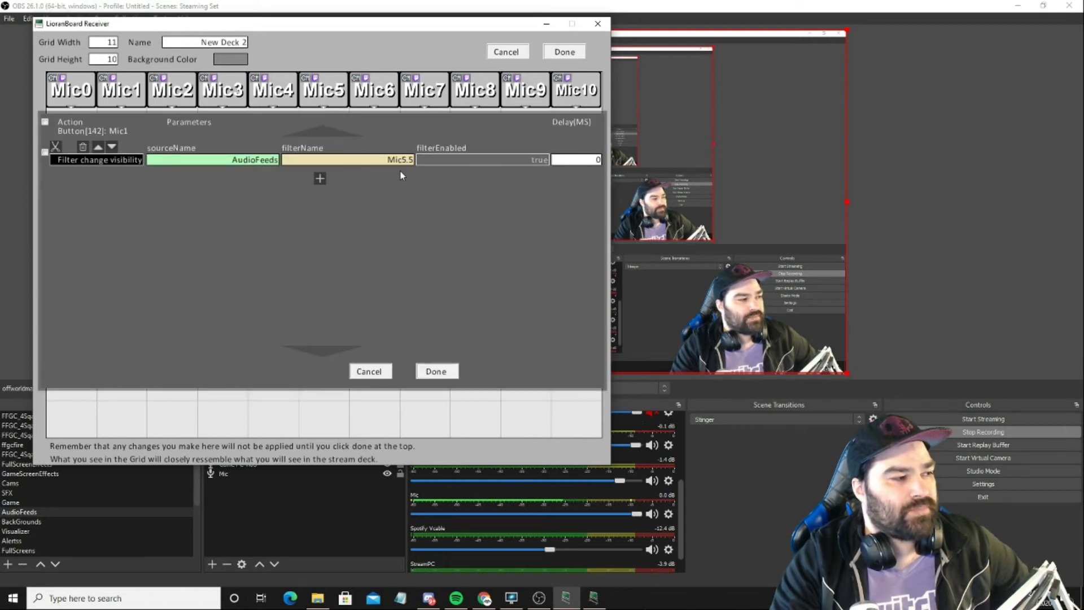
{"action": "left_click", "coordinate": [436, 371]}
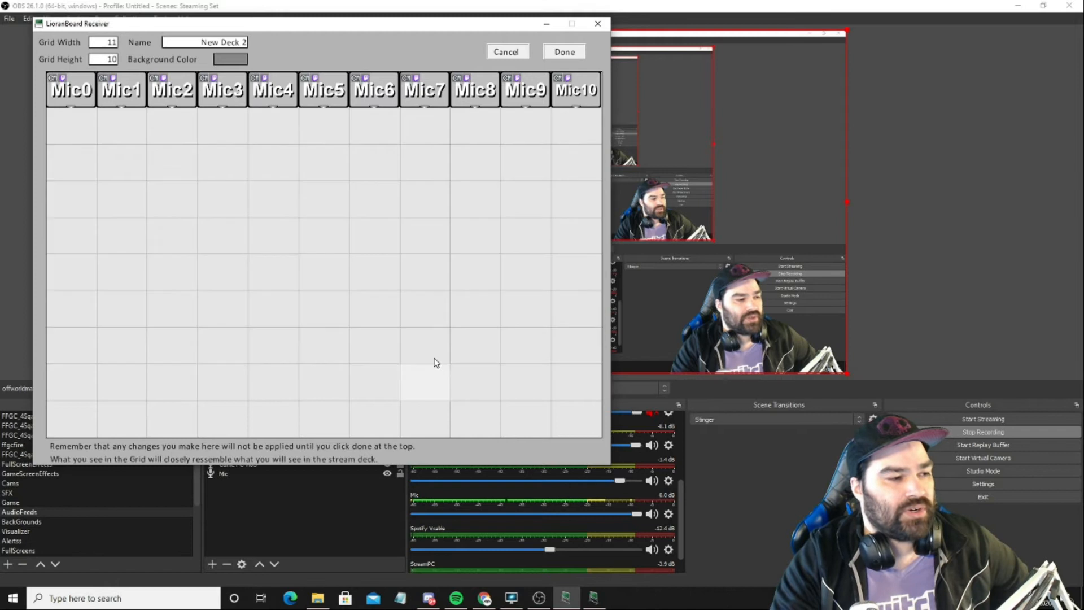
{"action": "right_click", "coordinate": [589, 99]}
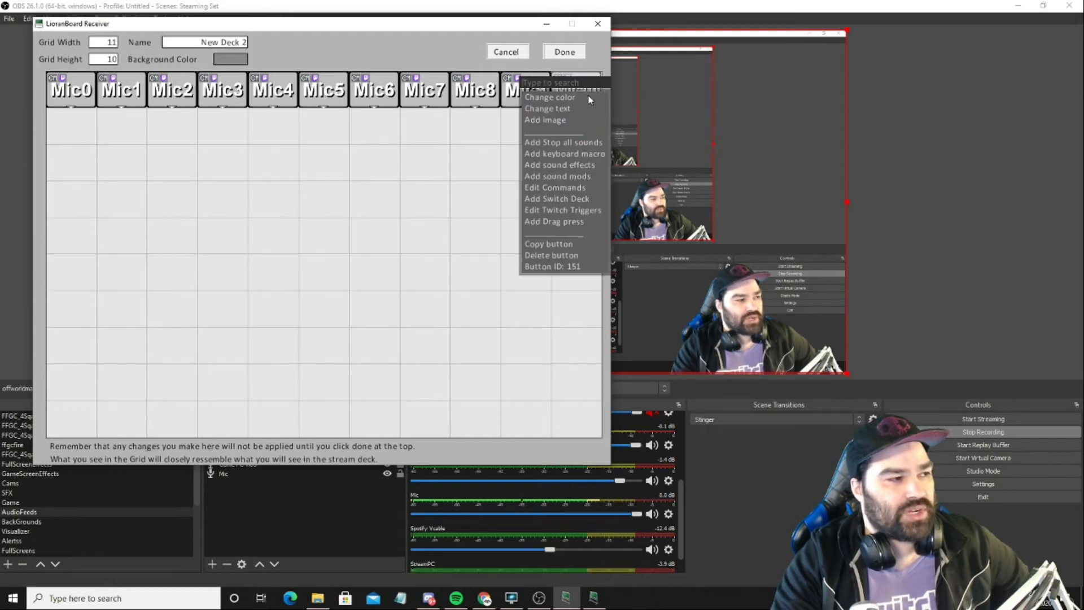
{"action": "left_click", "coordinate": [578, 189]}
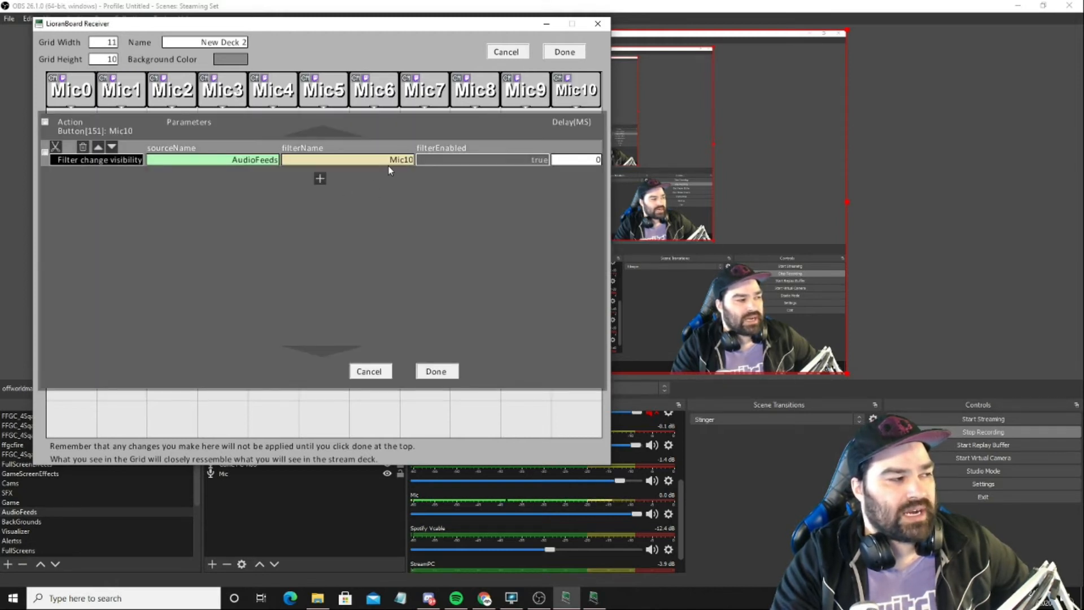
{"action": "left_click", "coordinate": [436, 372]}
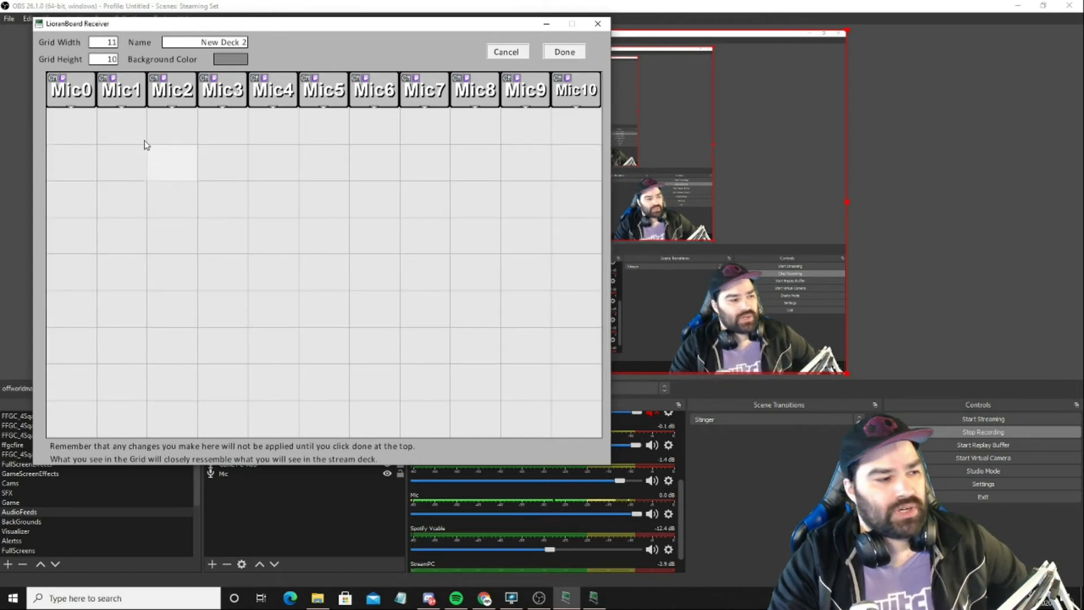
Step: Examine the Twitch chat triggers of the Mic0 and Mic10 buttons, including message text and permitted roles
{"action": "right_click", "coordinate": [78, 82]}
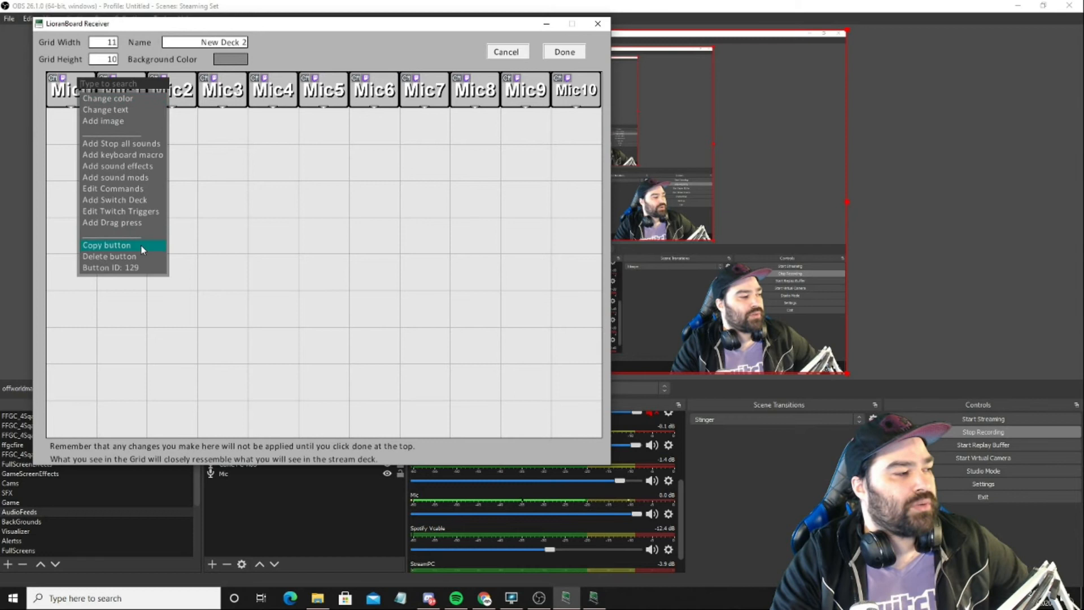
{"action": "left_click", "coordinate": [142, 212]}
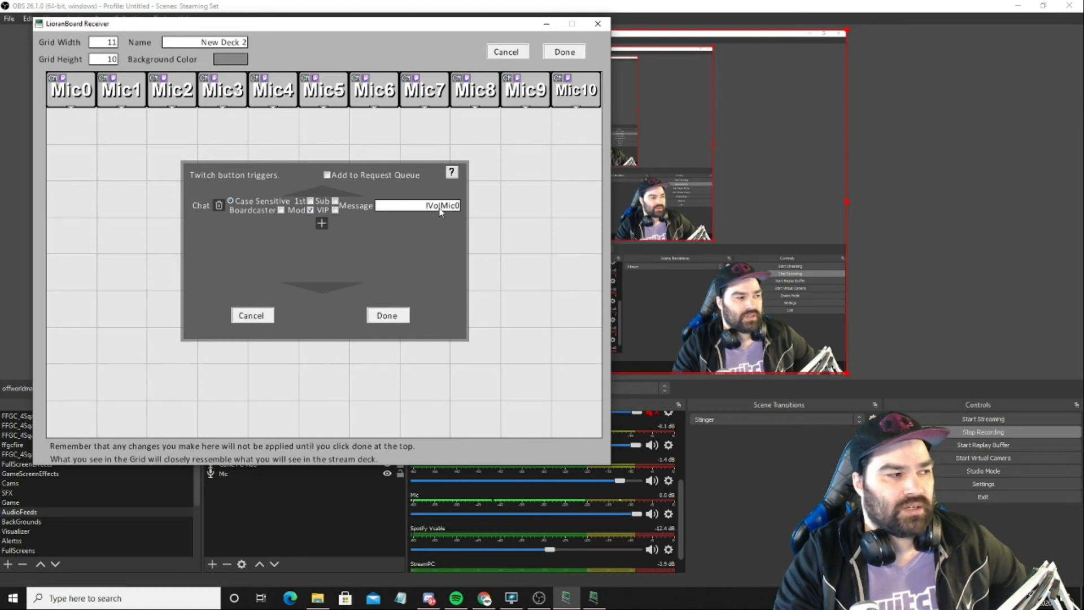
{"action": "left_click", "coordinate": [386, 316]}
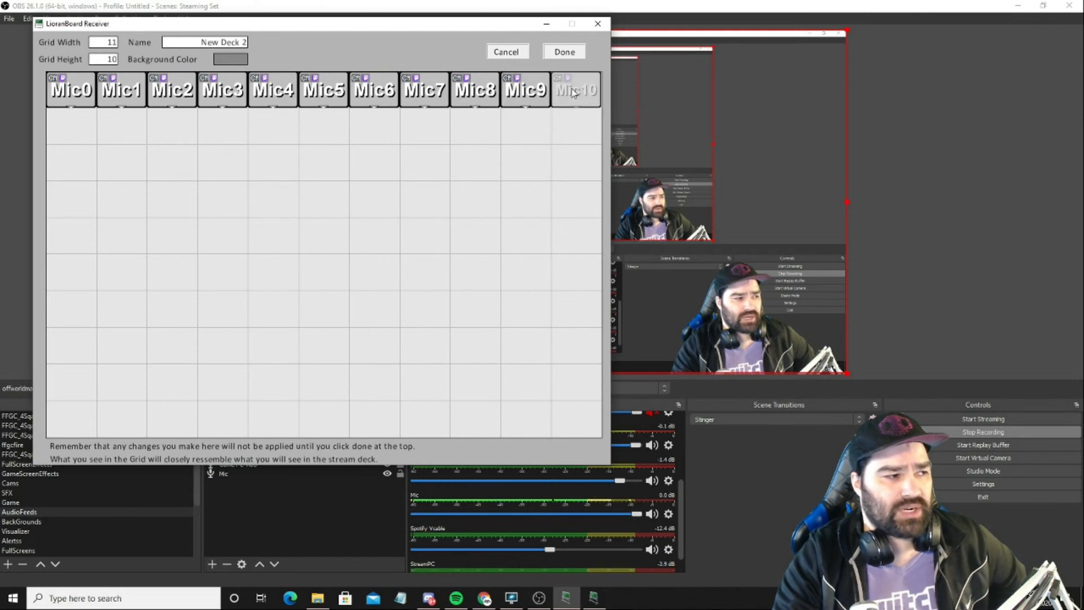
{"action": "right_click", "coordinate": [575, 91]}
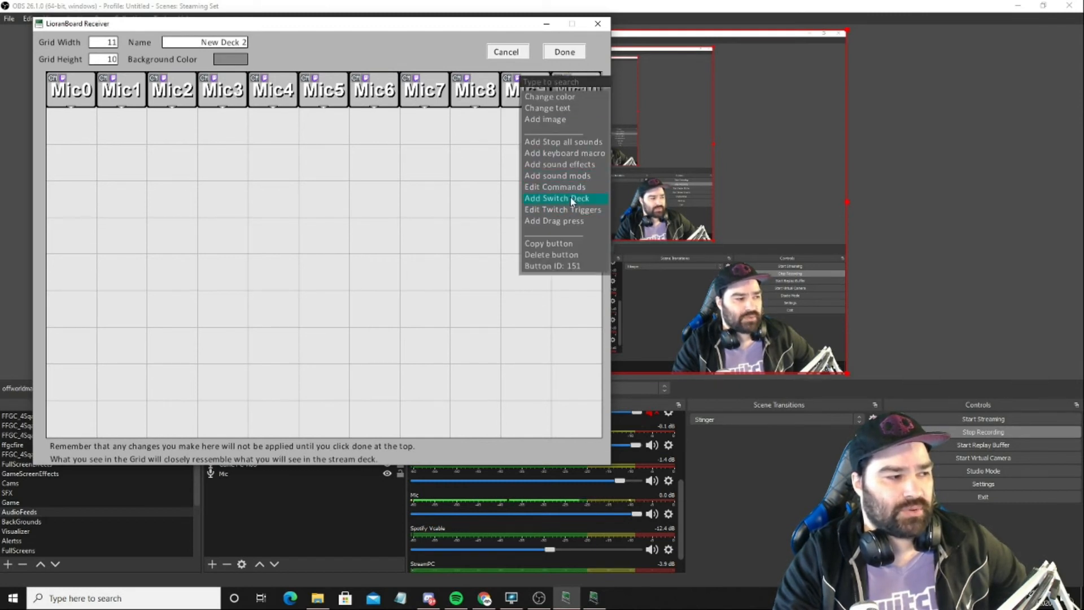
{"action": "left_click", "coordinate": [577, 210]}
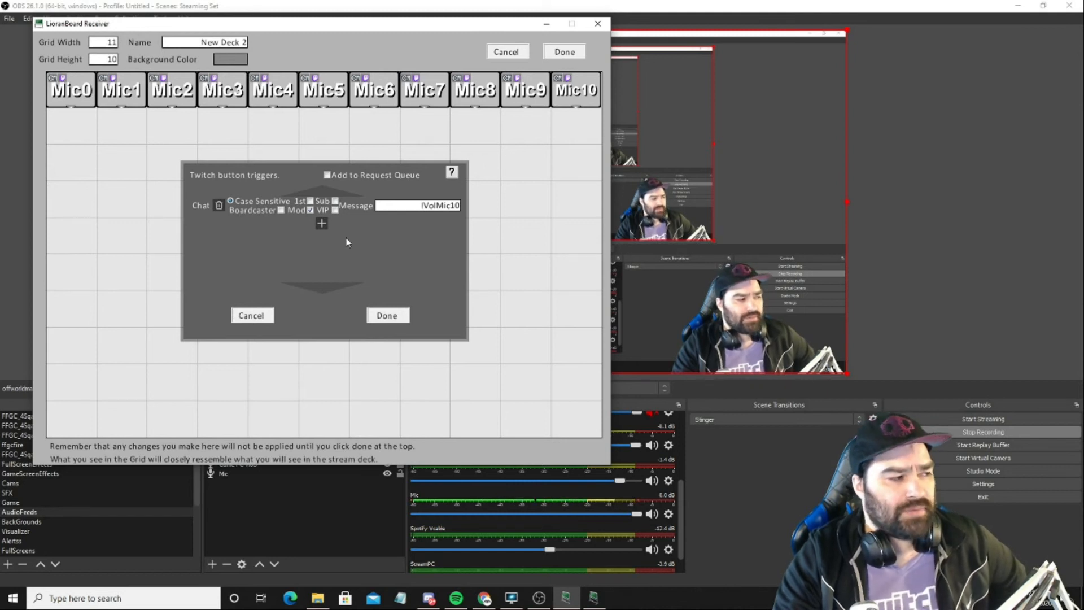
{"action": "left_click", "coordinate": [388, 315]}
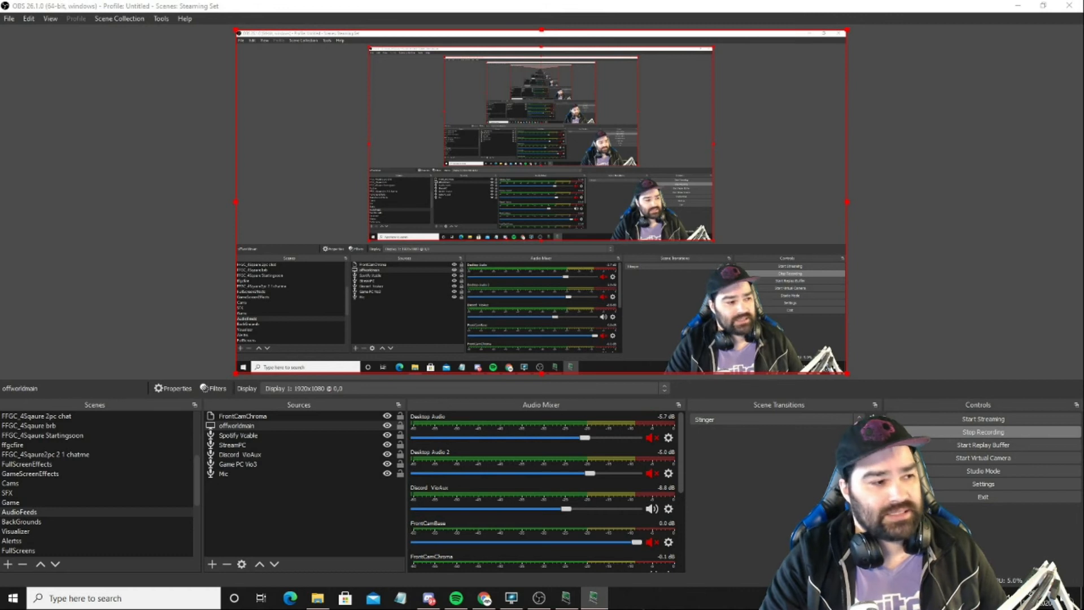
Step: Bring the LioranBoard Stream Deck window over OBS and shrink it to sit above the audio mixer, with the Mic channel in view
{"action": "left_click_drag", "start_coordinate": [1083, 34], "coordinate": [272, 46]}
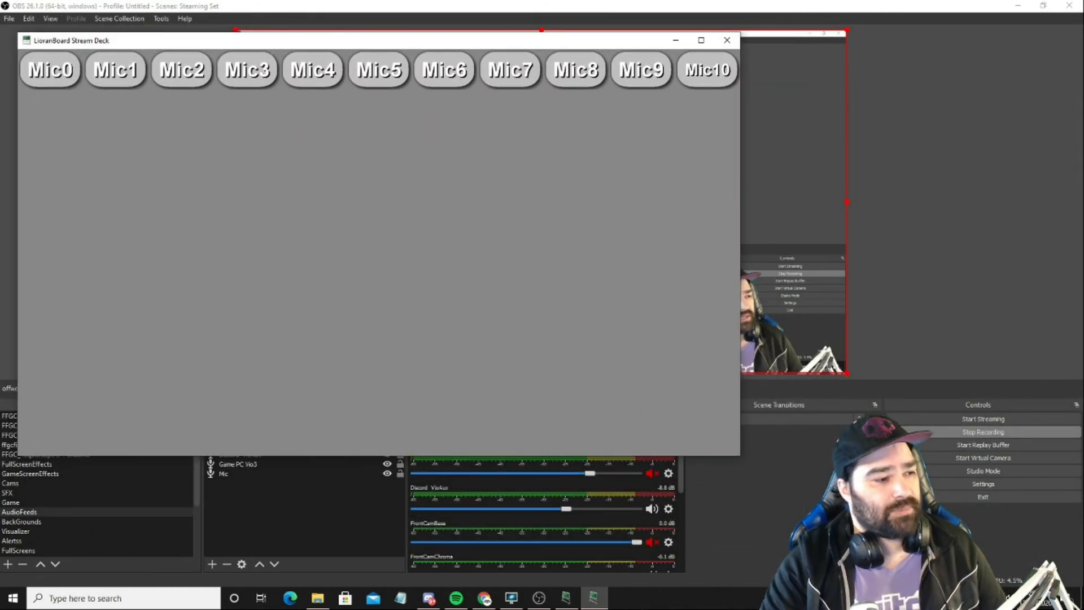
{"action": "left_click_drag", "start_coordinate": [739, 459], "coordinate": [626, 352]}
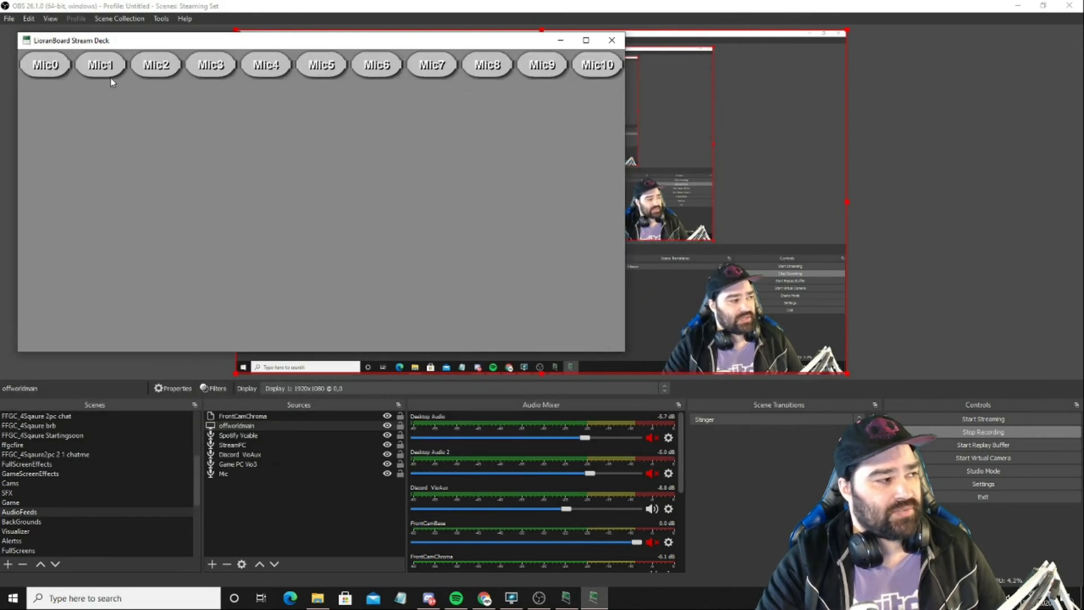
{"action": "left_click_drag", "start_coordinate": [681, 467], "coordinate": [683, 520]}
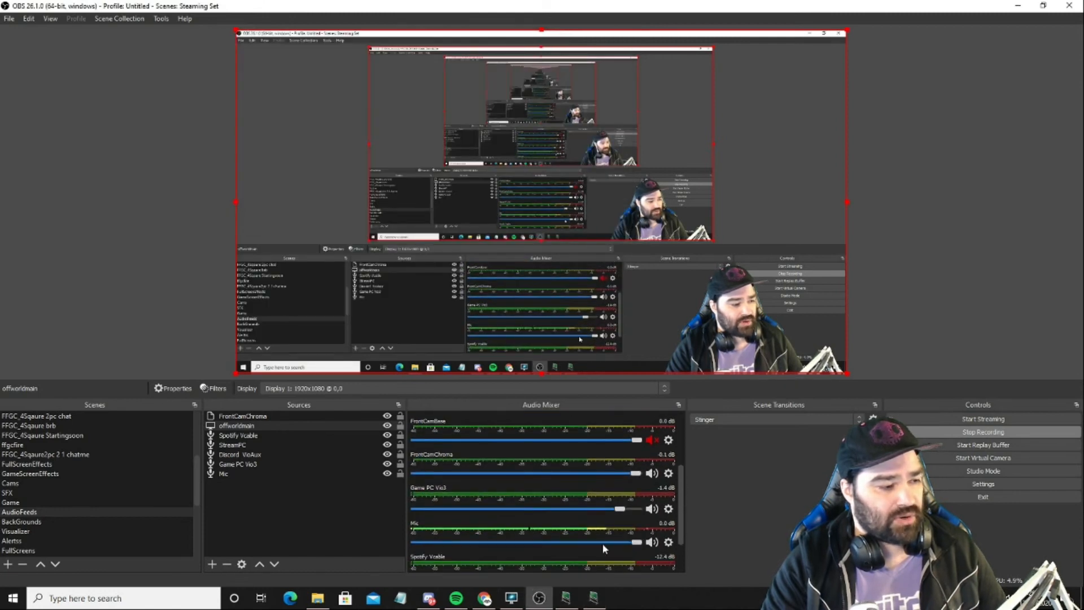
{"action": "left_click", "coordinate": [599, 594]}
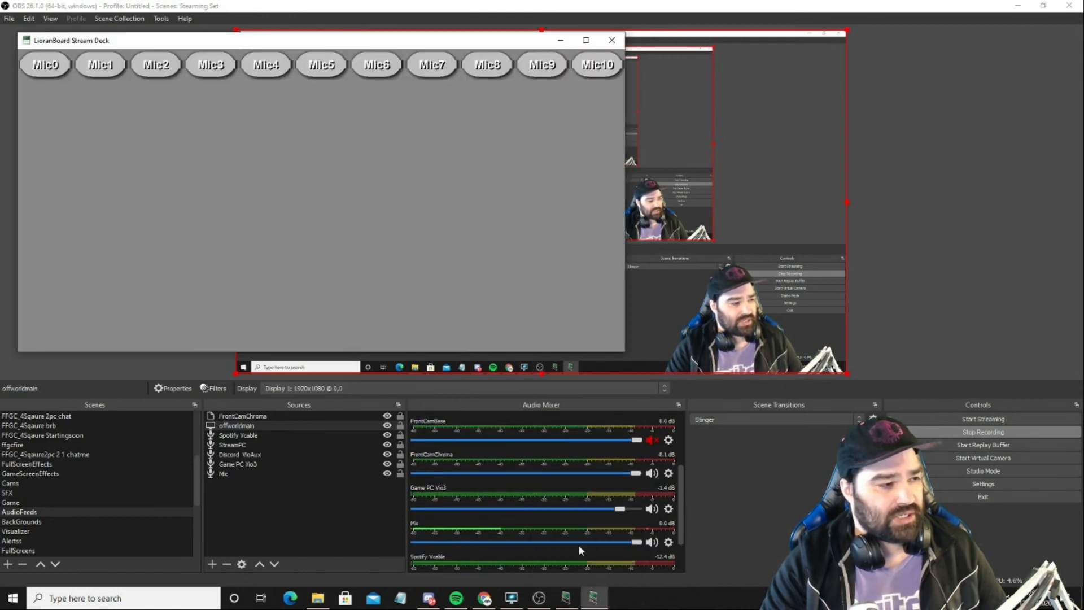
Step: Trigger the Mic4, Mic8, Mic0 and Mic10 deck buttons in turn to test the Mic volume in the audio mixer
{"action": "left_click", "coordinate": [266, 72]}
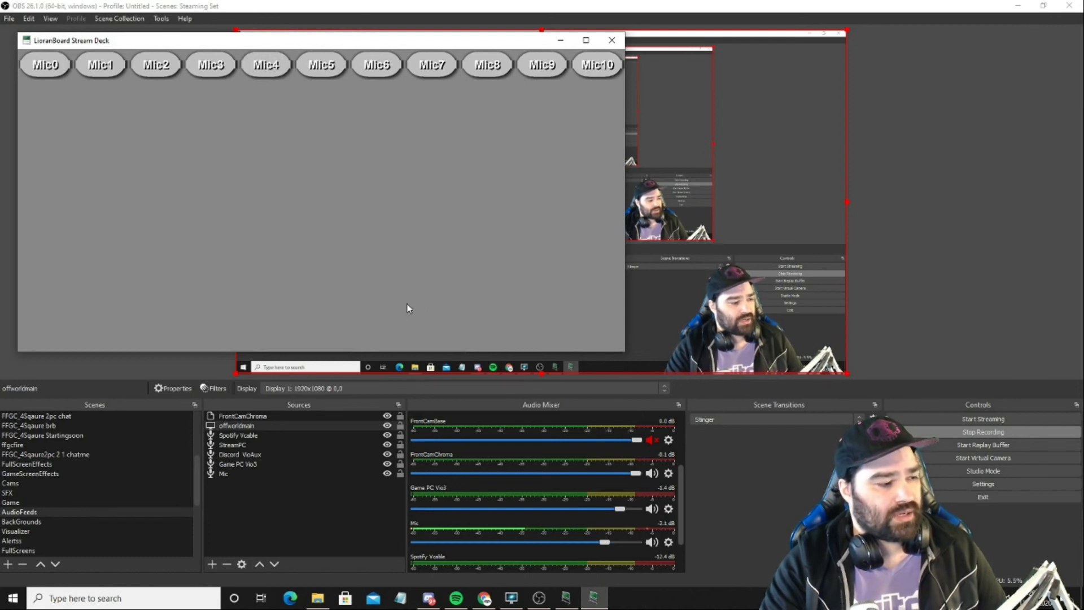
{"action": "left_click", "coordinate": [501, 77]}
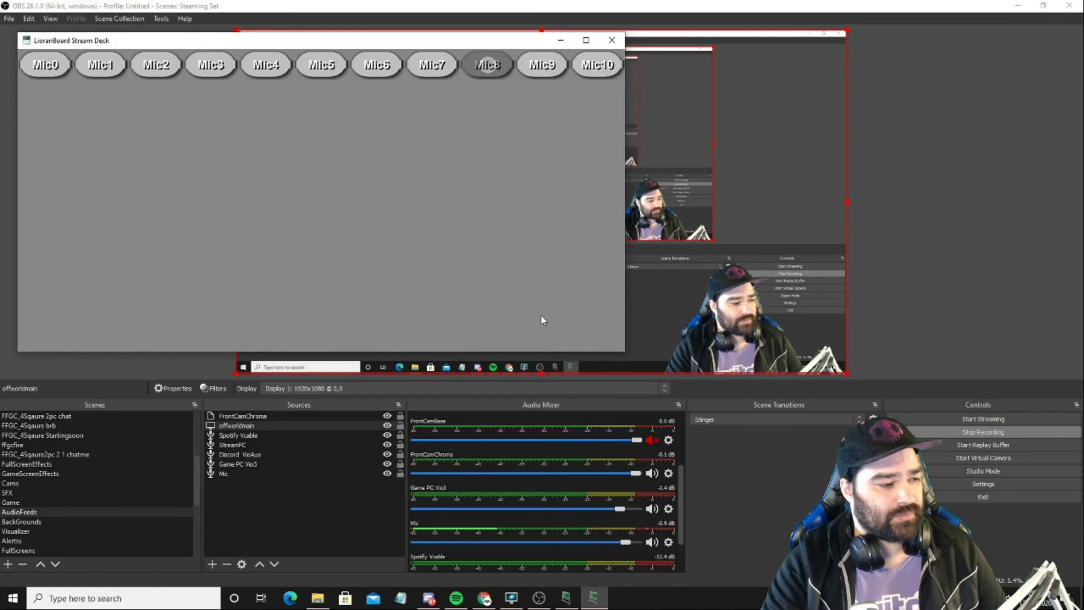
{"action": "left_click", "coordinate": [45, 67]}
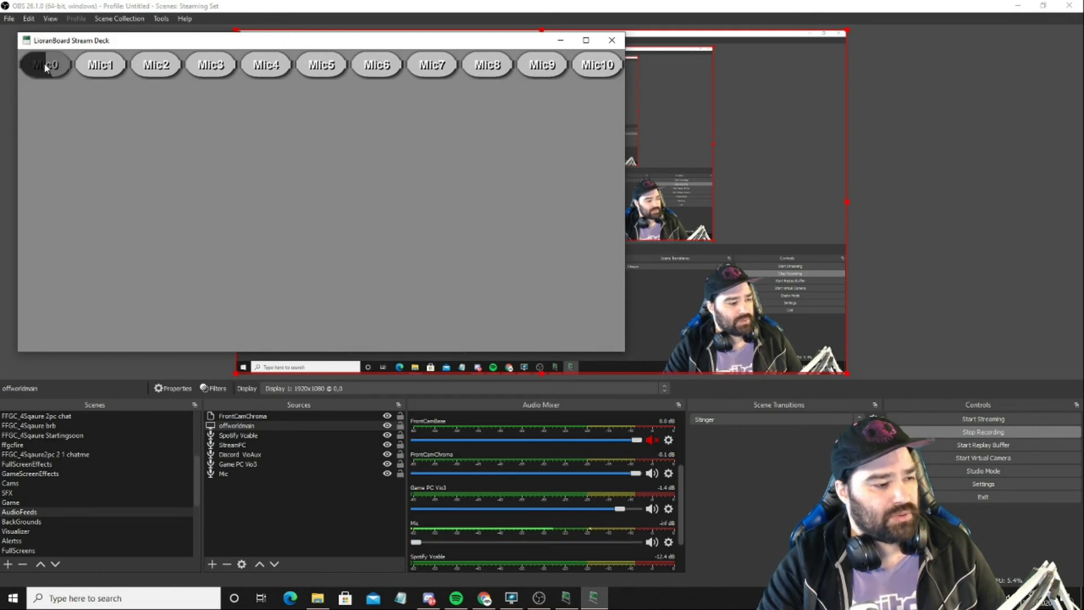
{"action": "left_click", "coordinate": [578, 66]}
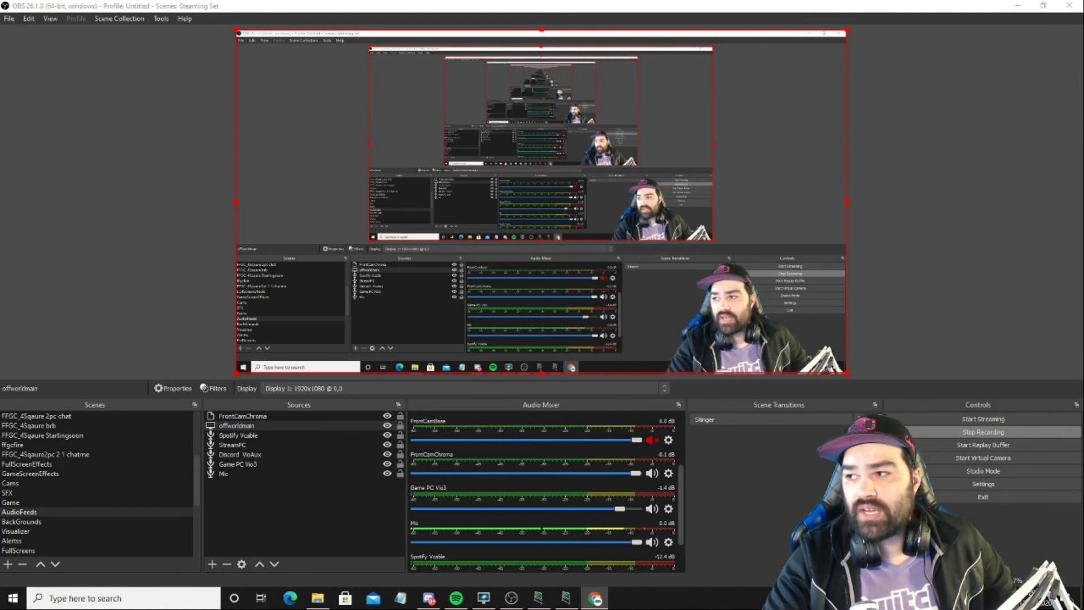
Step: Bring the Twitch channel's browser window over OBS, narrow it and place it so the Mic mixer channel stays in view
{"action": "left_click_drag", "start_coordinate": [1083, 43], "coordinate": [580, 37]}
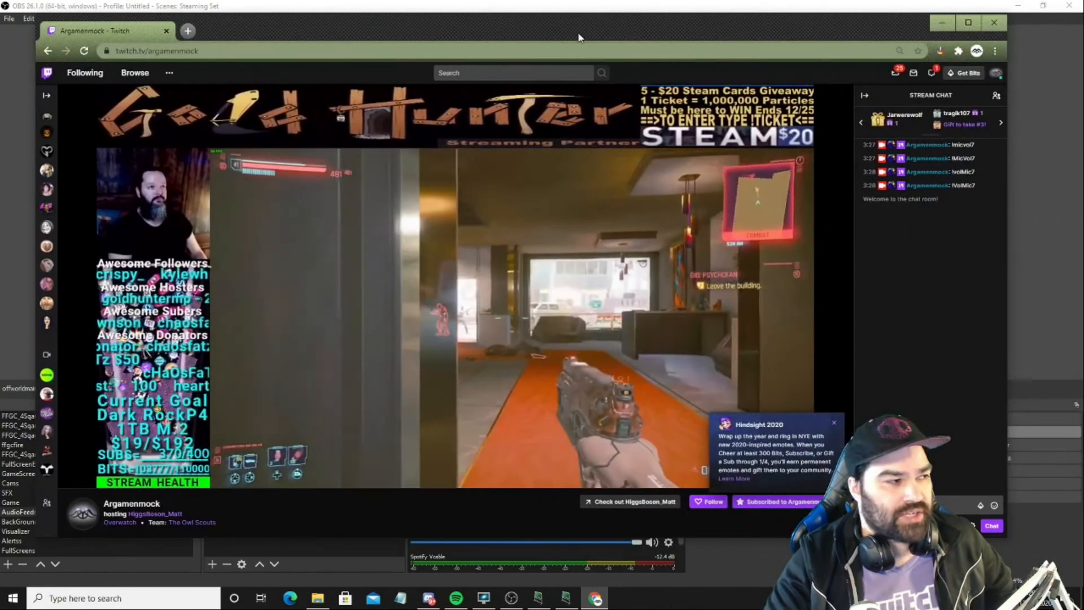
{"action": "left_click_drag", "start_coordinate": [1008, 167], "coordinate": [628, 166]}
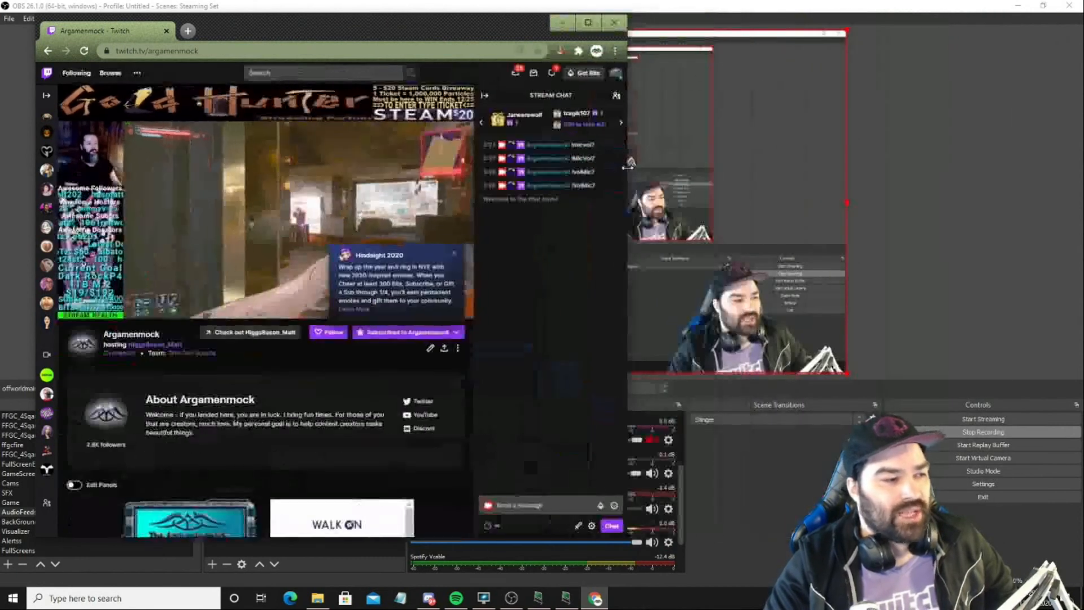
{"action": "mouse_move", "coordinate": [461, 15]}
{"action": "left_mouse_down"}
{"action": "mouse_move", "coordinate": [461, 50]}
{"action": "mouse_move", "coordinate": [446, 29]}
{"action": "left_mouse_up"}
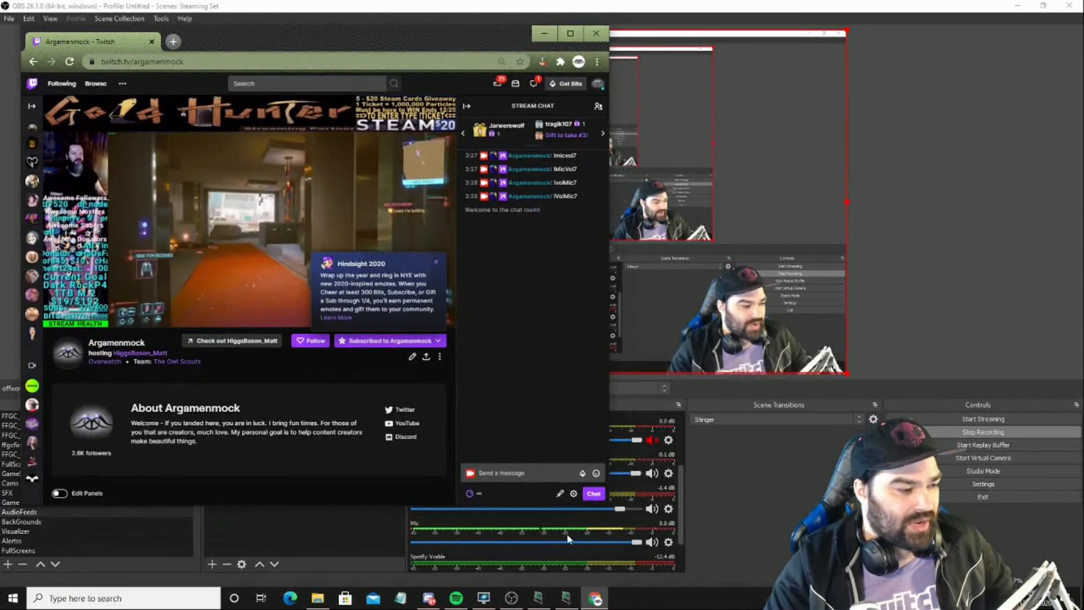
Step: Send the command !VolMic7 in the Twitch stream chat to trigger the Mic7 volume filter
{"action": "left_click", "coordinate": [508, 472]}
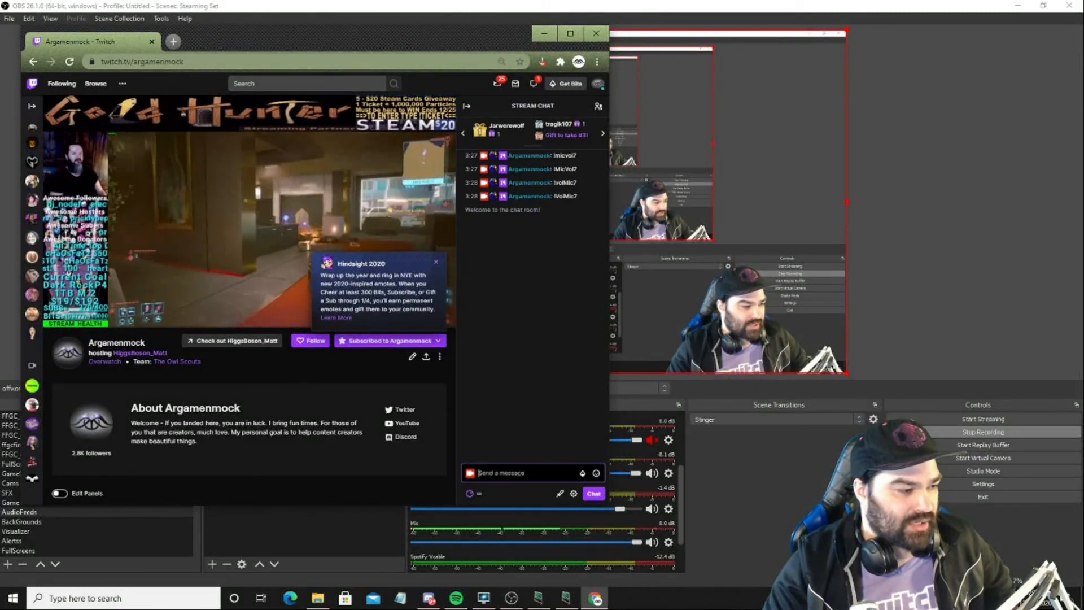
{"action": "type", "text": "!"}
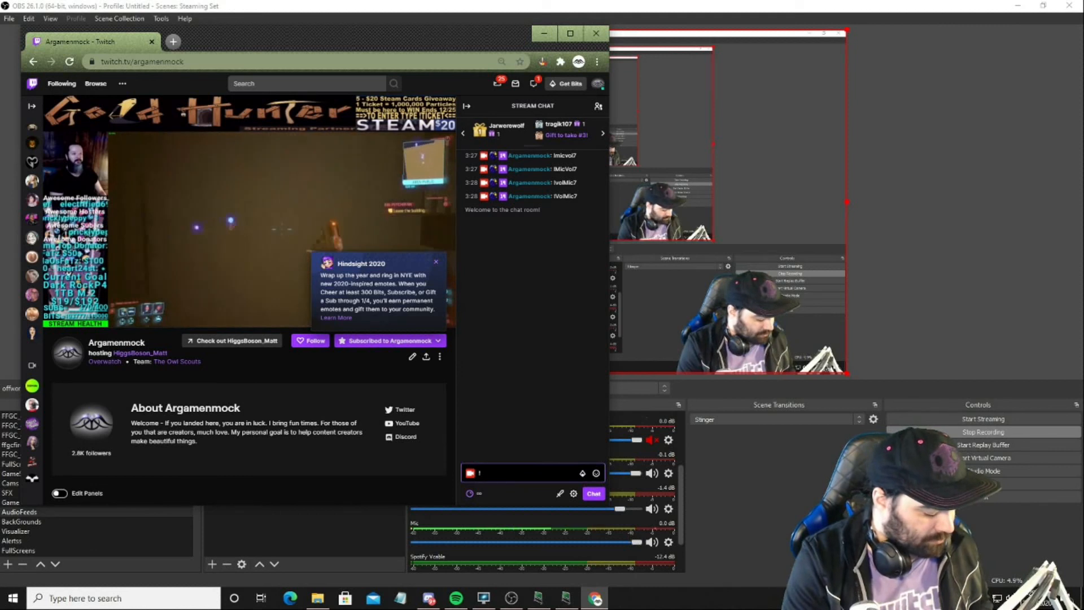
{"action": "type", "text": "Vol"}
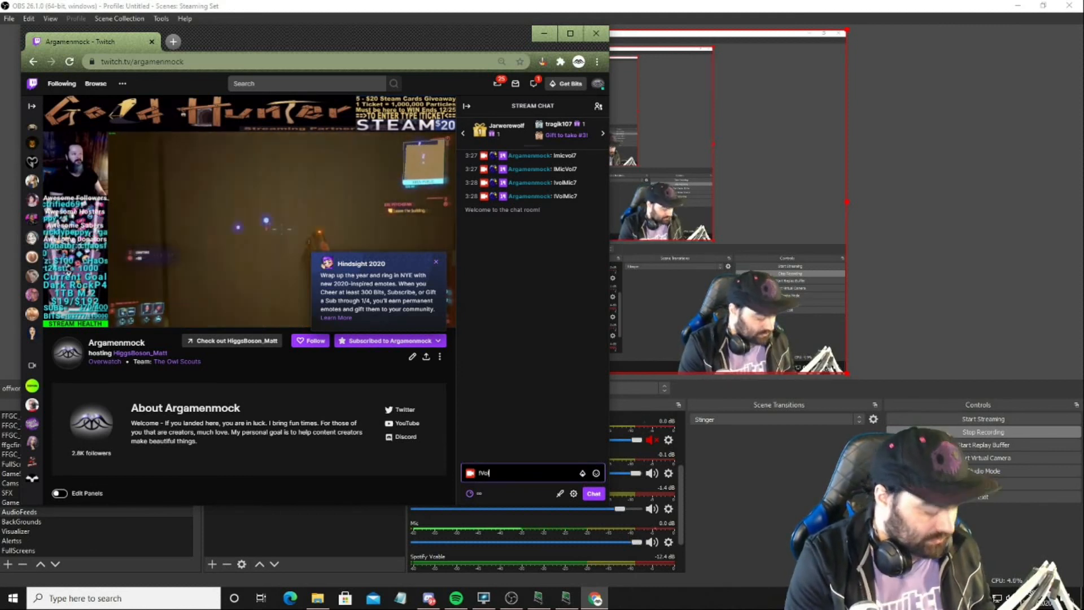
{"action": "type", "text": "Mic"}
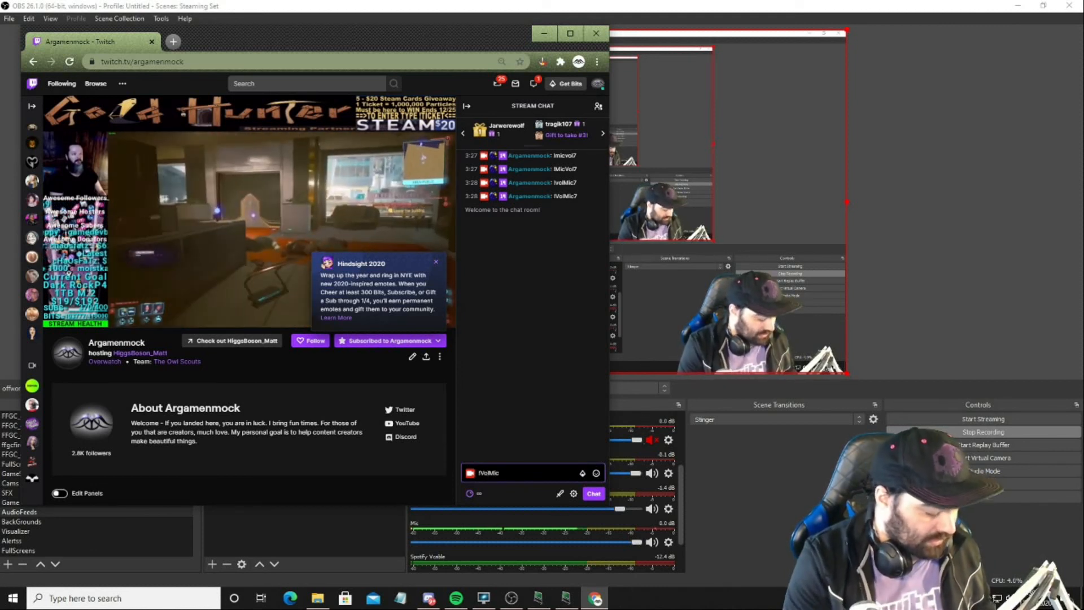
{"action": "type", "text": "7"}
{"action": "key", "text": "Return"}
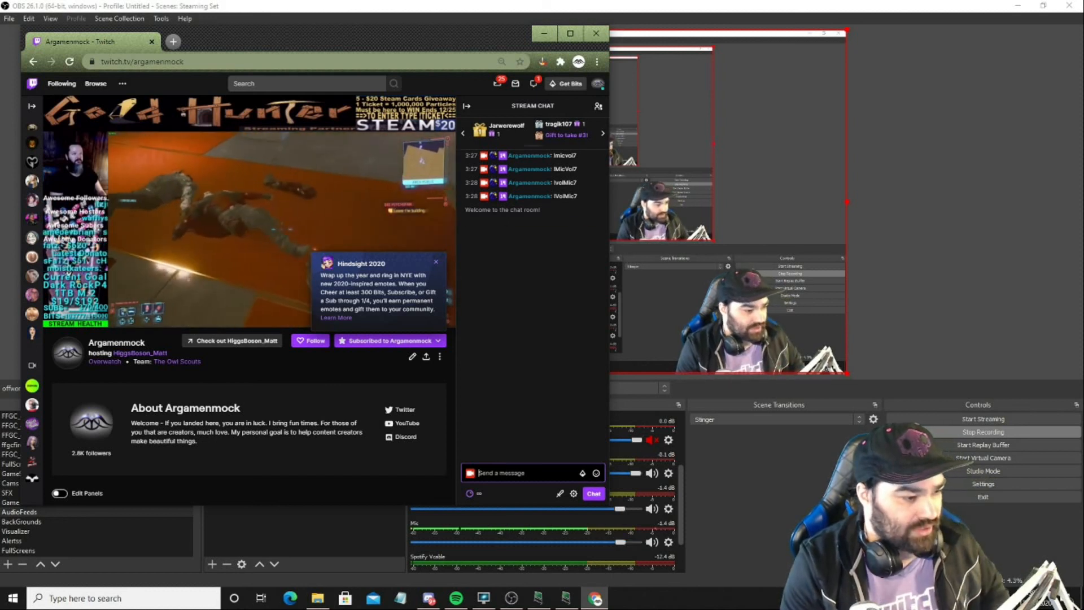